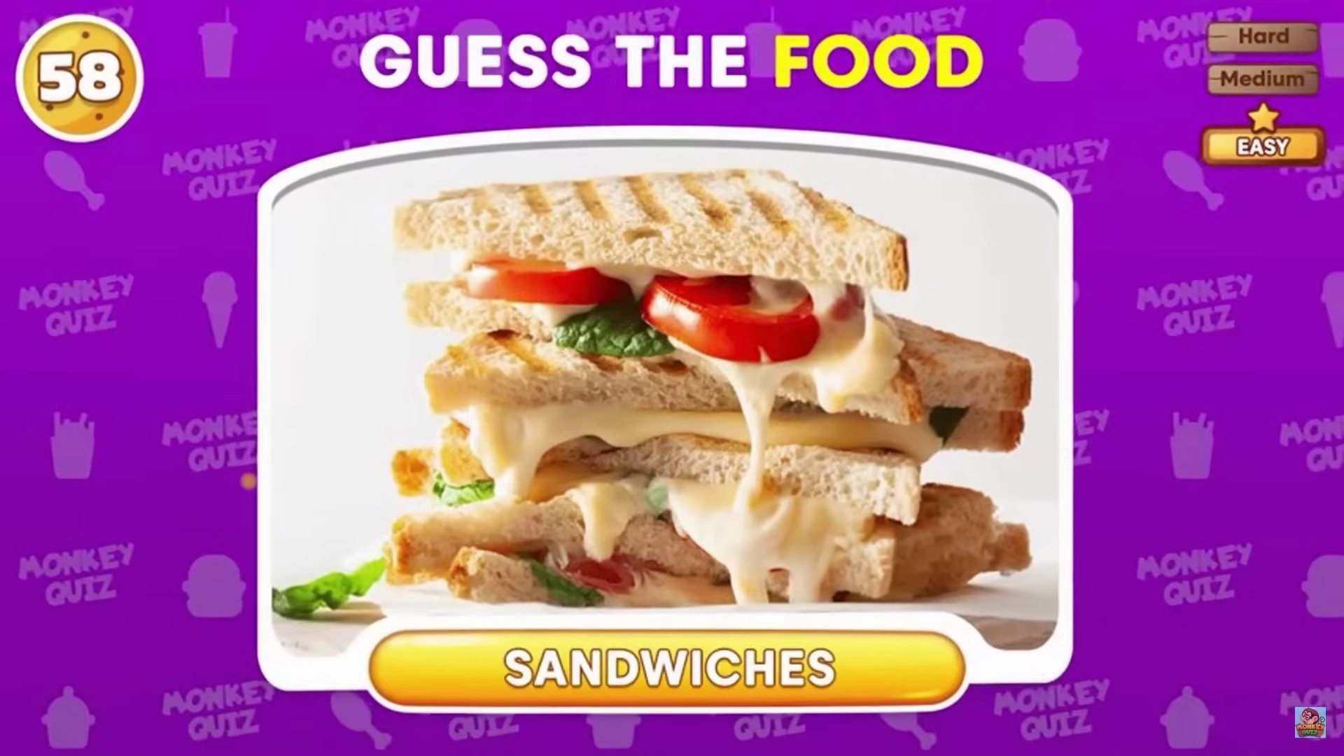
- Skip ahead through the food quiz video with the Right arrow key
key("Right")
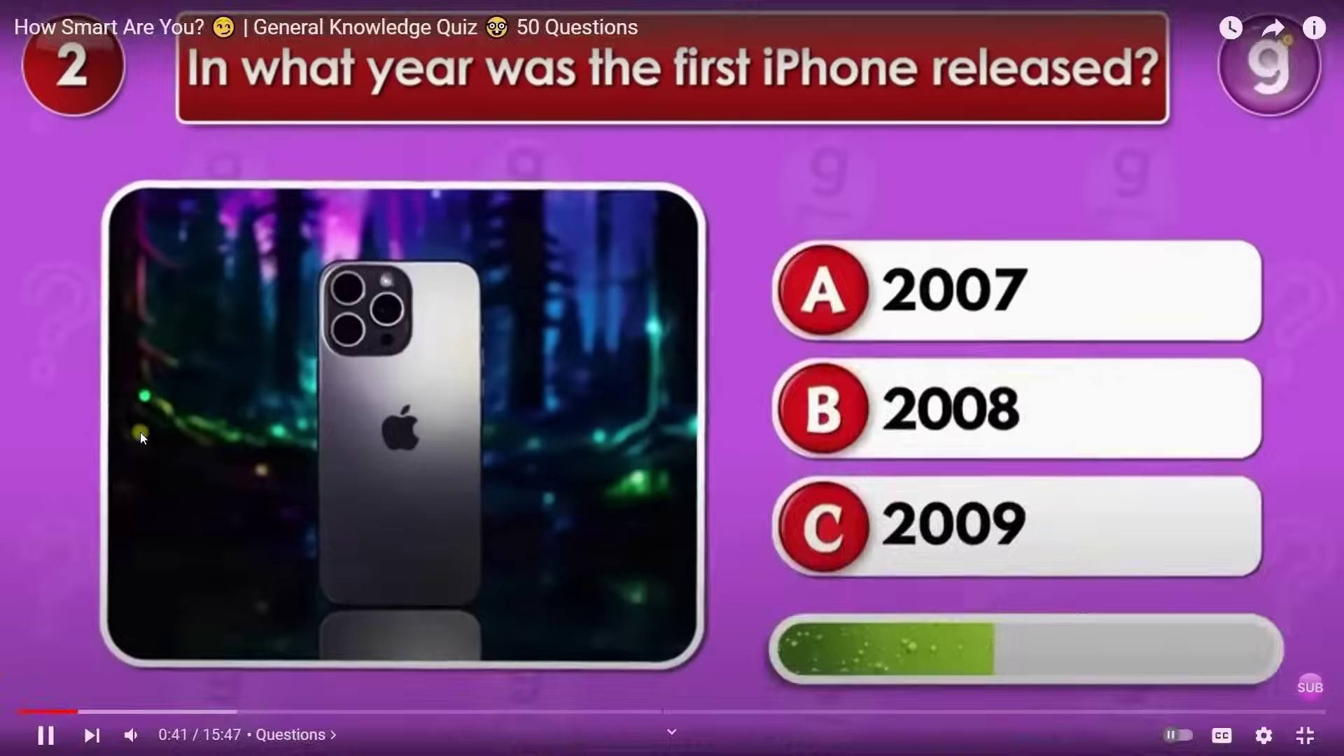
key("Right")
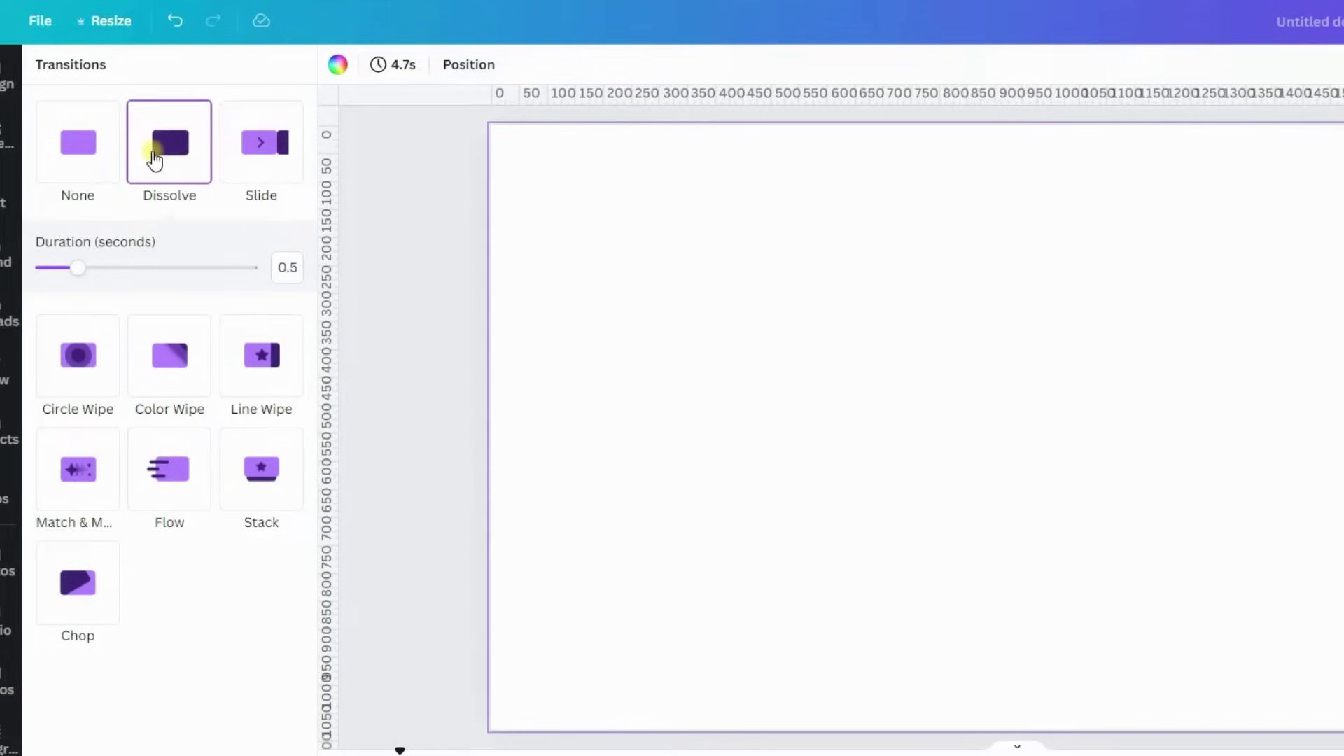
- Preview the Slide, Match & Move and Dissolve transitions, ending back on Slide
left_click(247, 158)
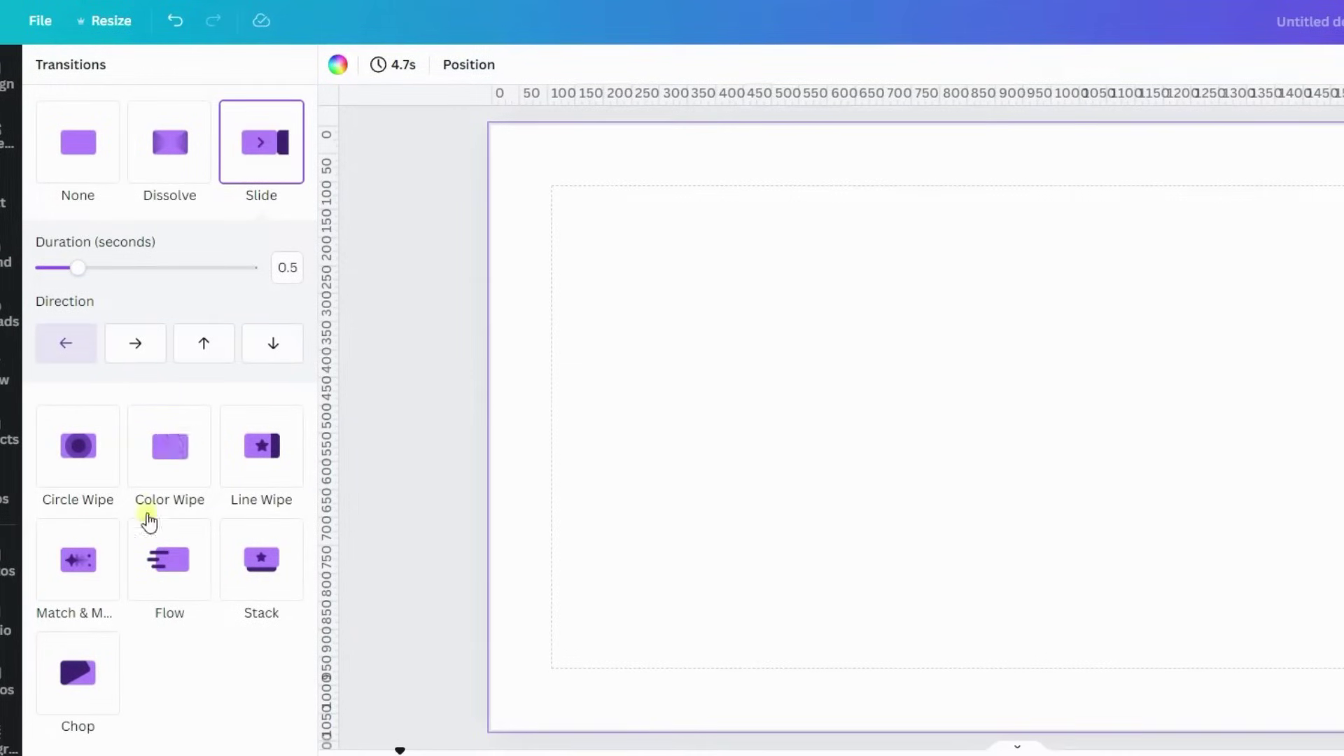
left_click(77, 583)
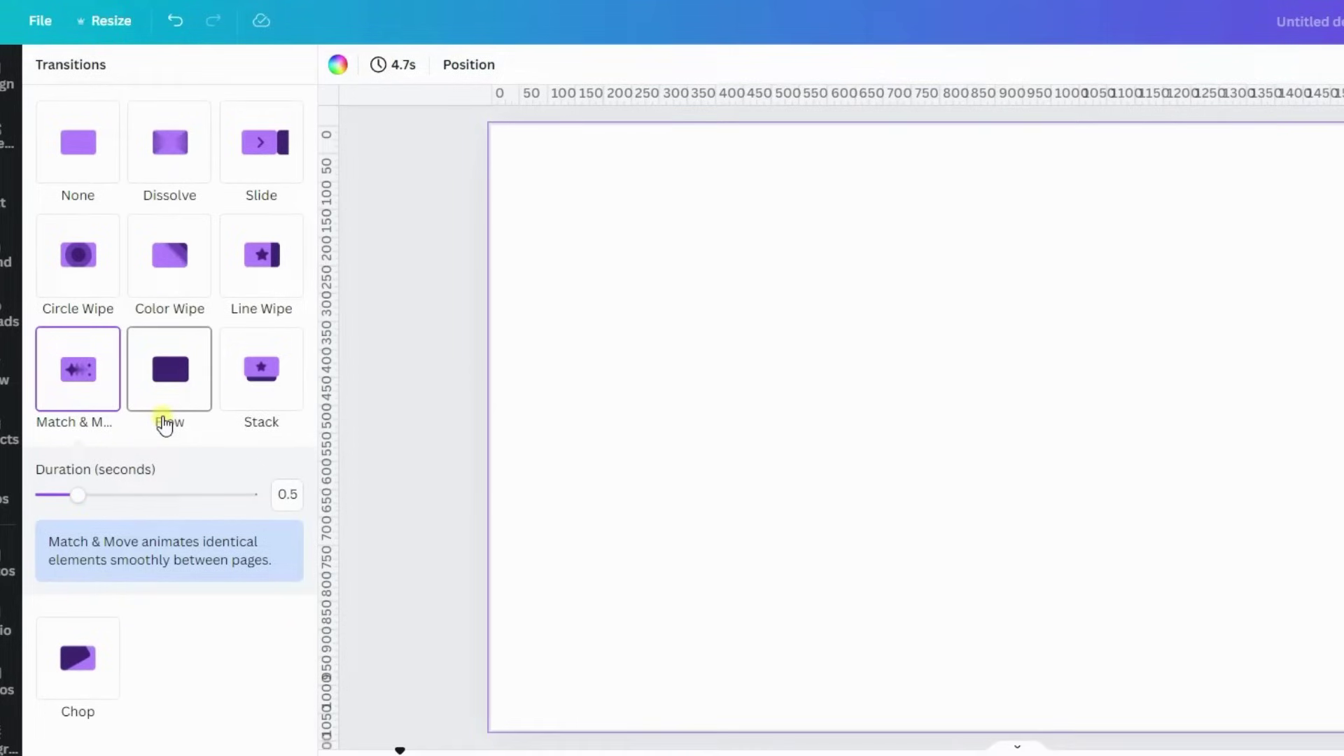
left_click(155, 158)
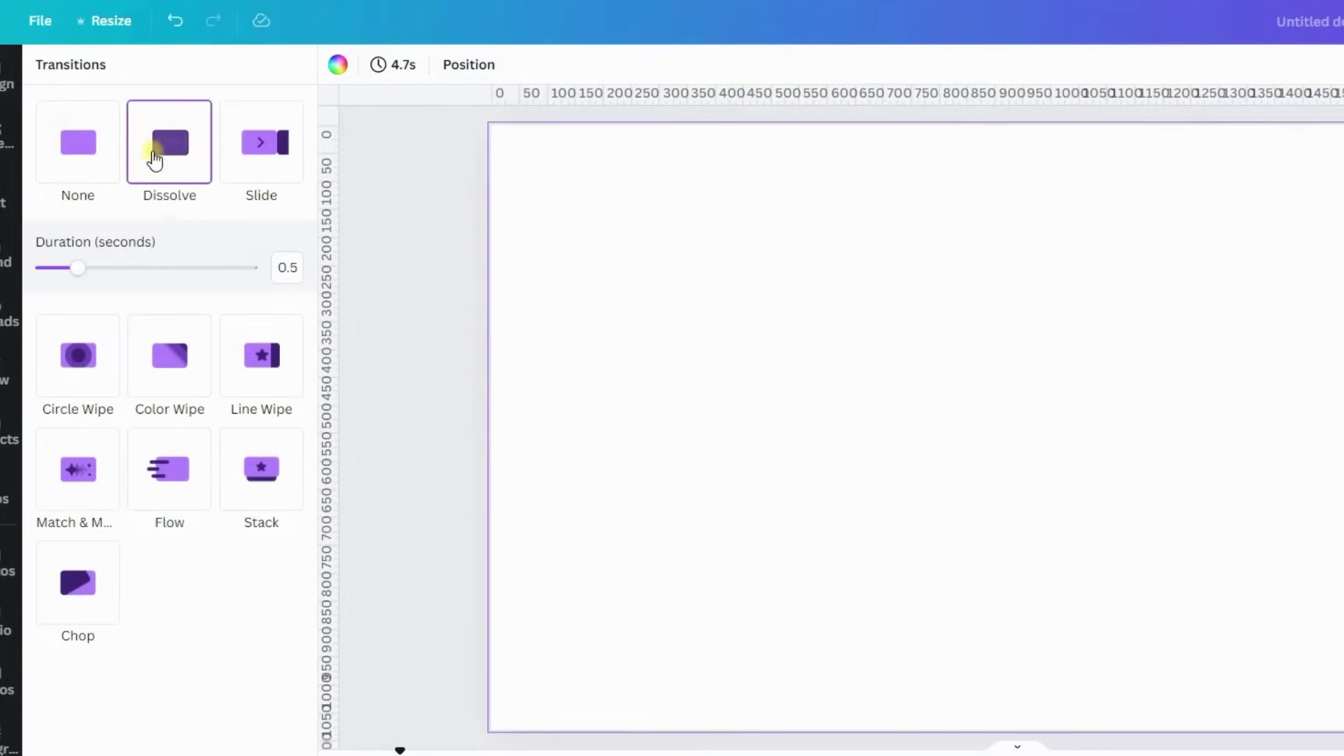
left_click(245, 158)
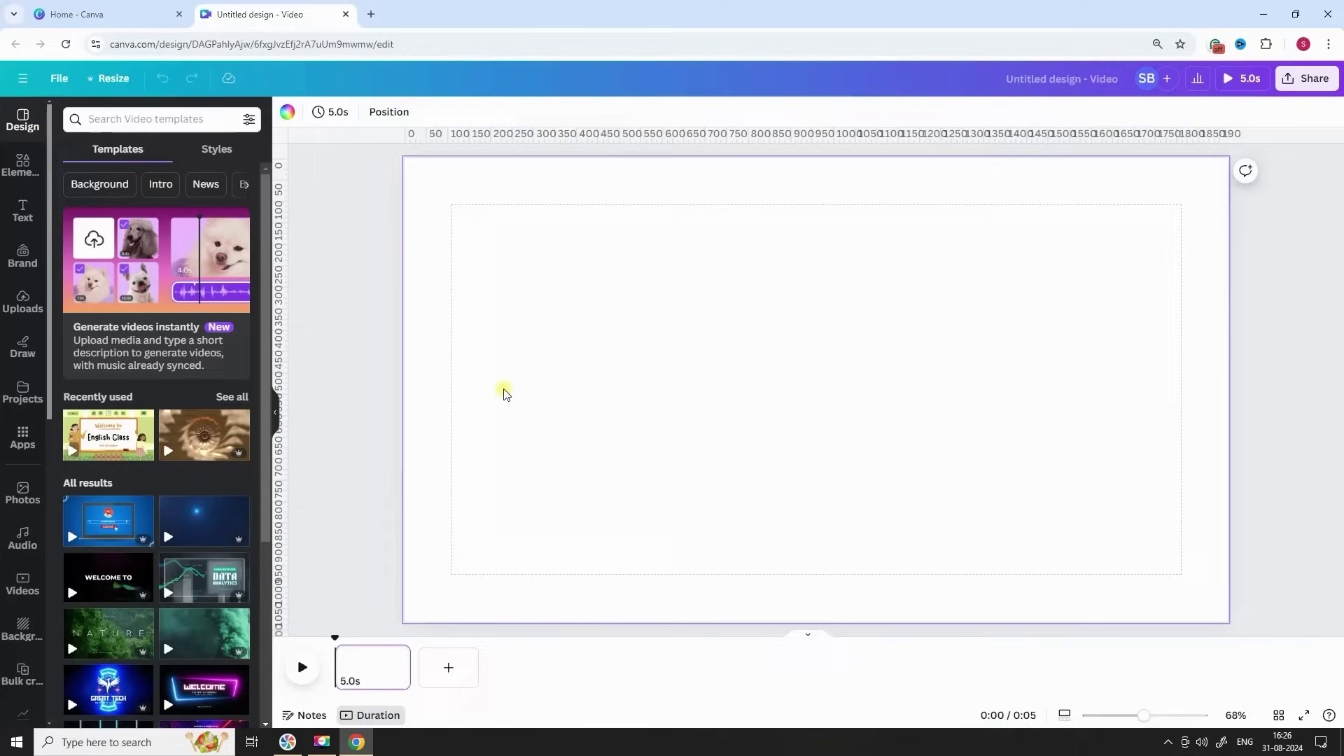
left_click_drag(51, 241, 52, 289)
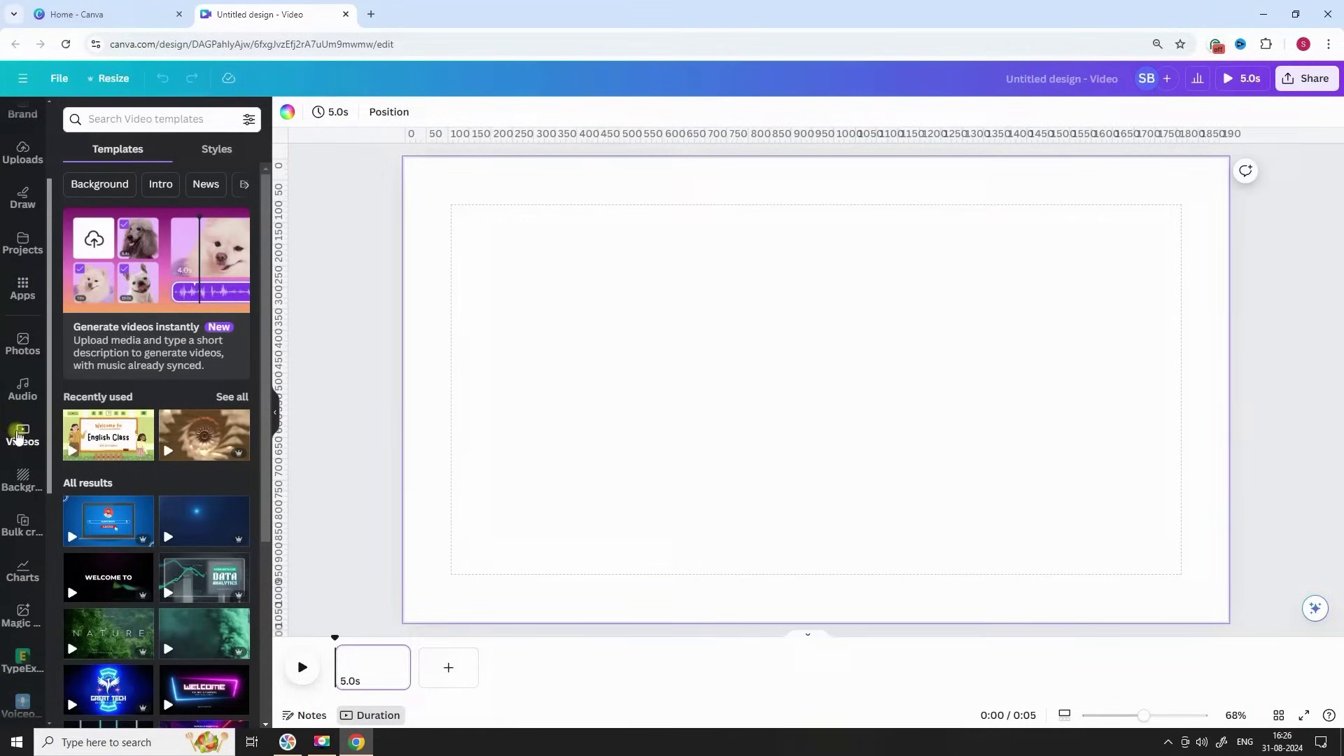
- Search the Videos library for 'liquid transition' clips
left_click(19, 441)
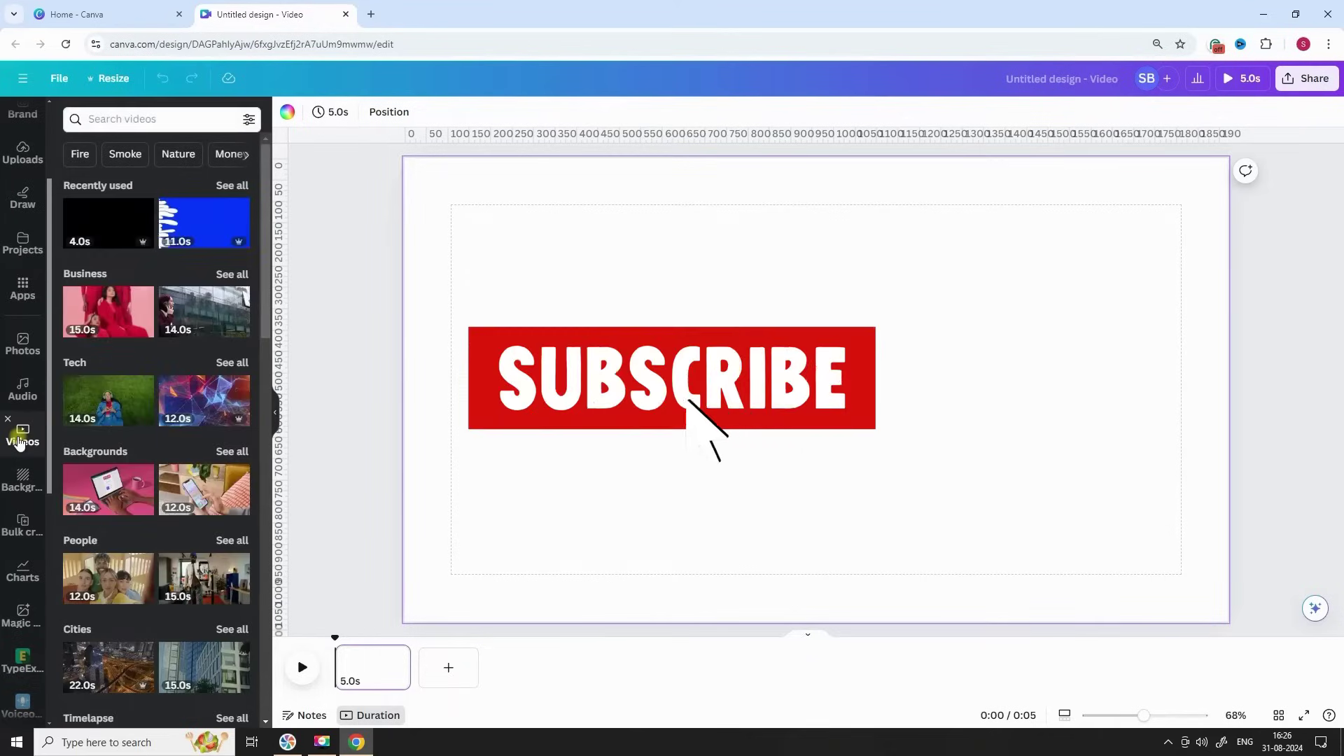
left_click(106, 120)
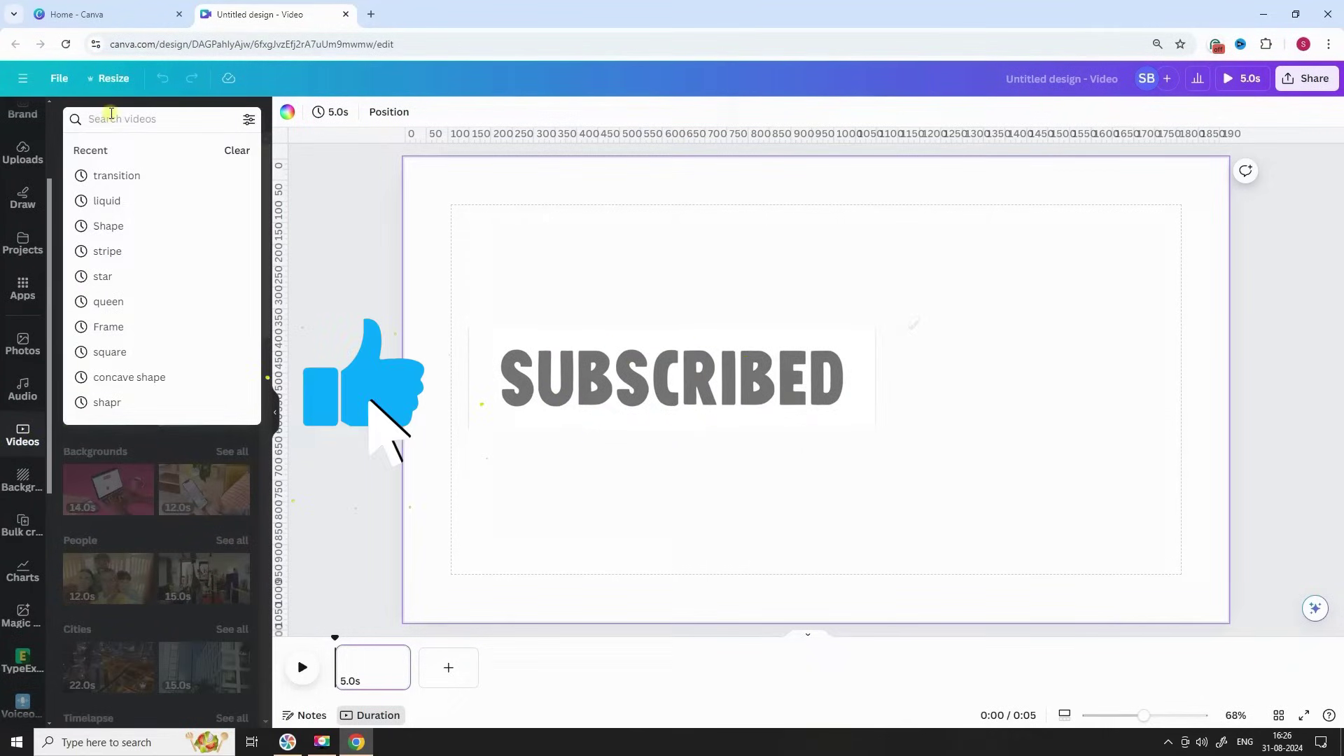
type("liquid")
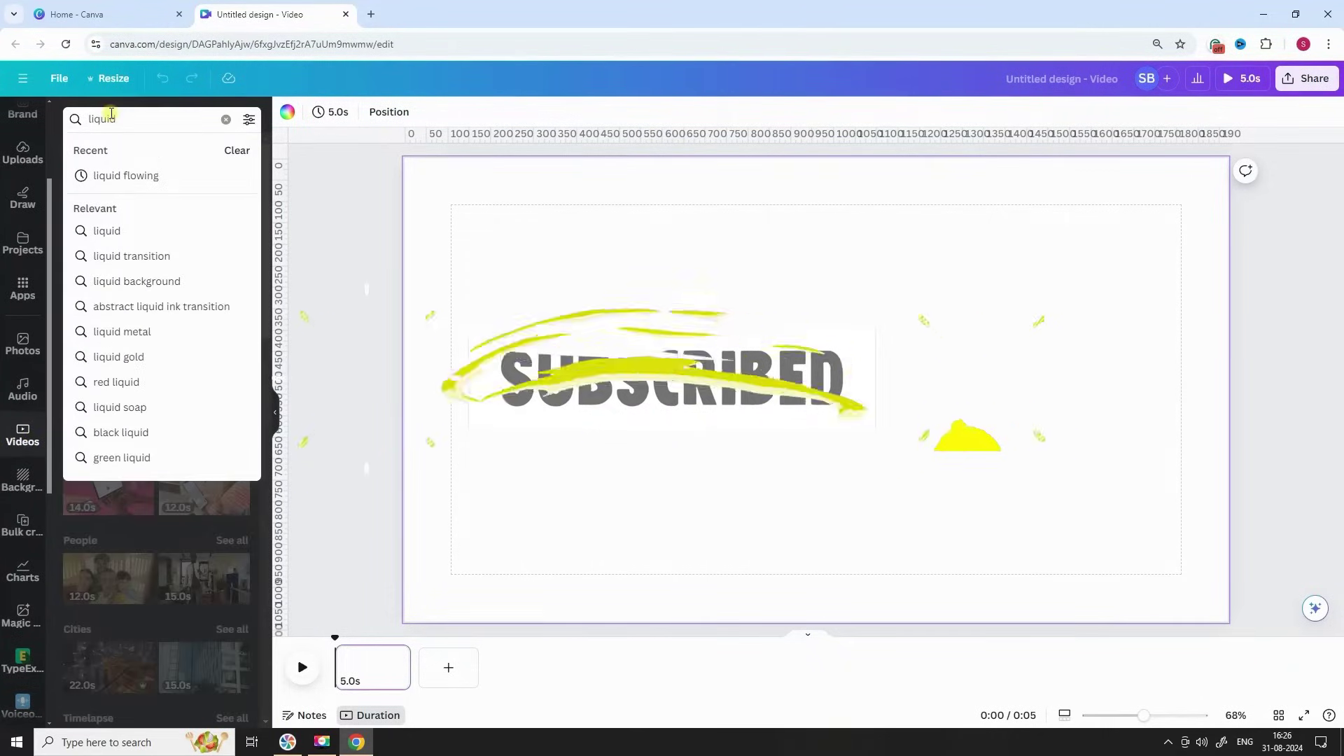
left_click(126, 258)
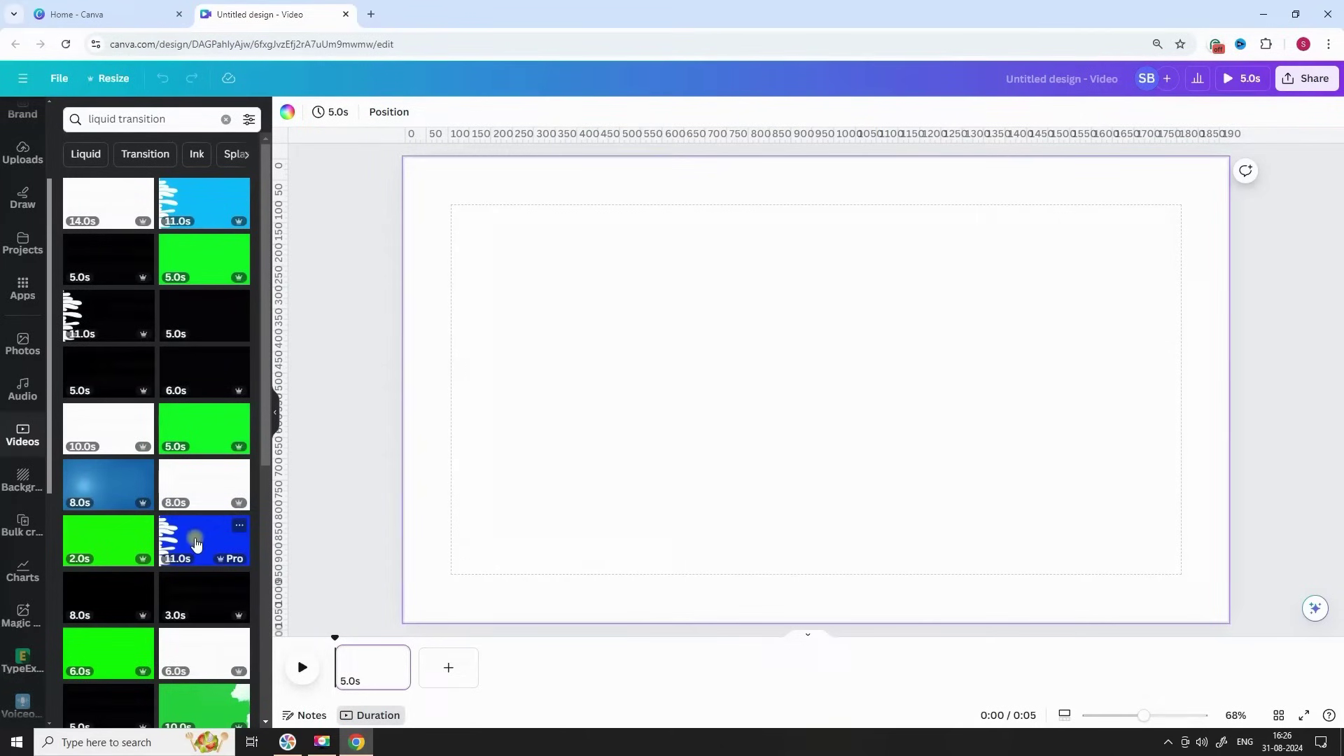
- Add the blue liquid clip and set it as the page background
left_click(195, 211)
right_click(748, 329)
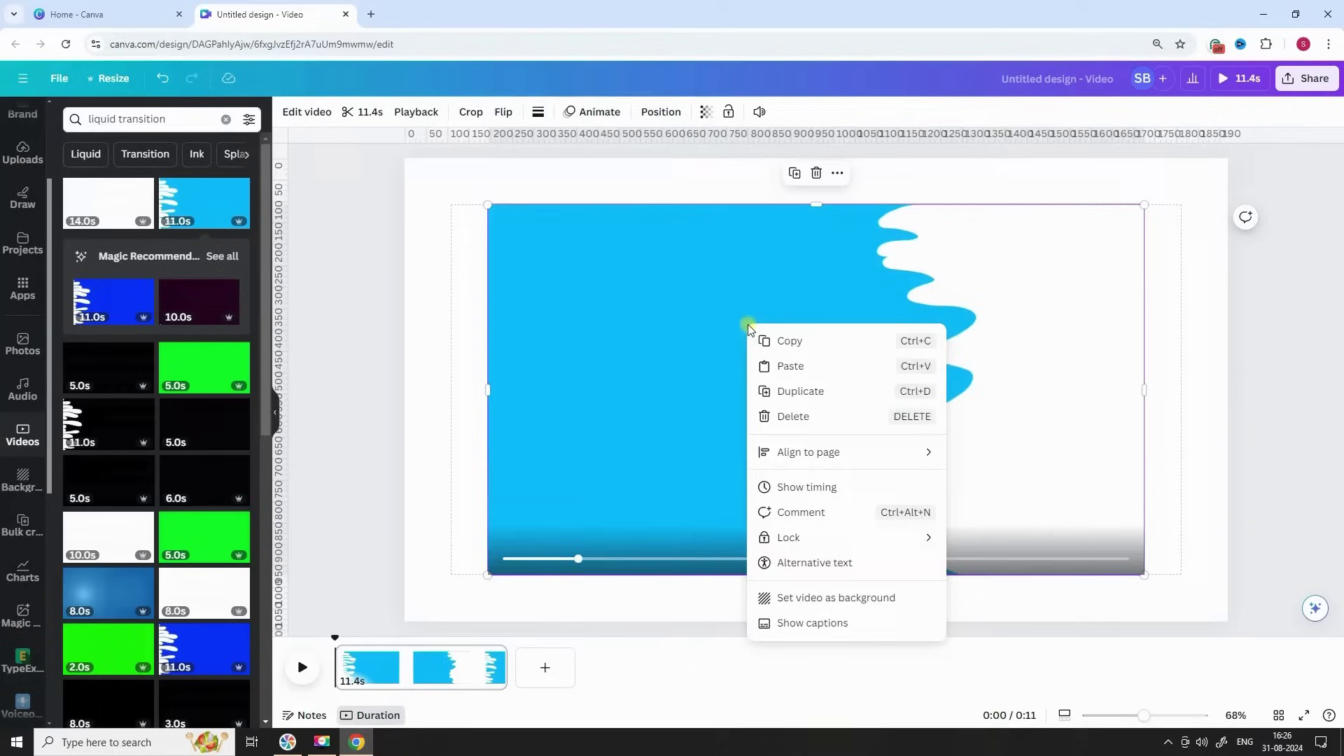
left_click(813, 596)
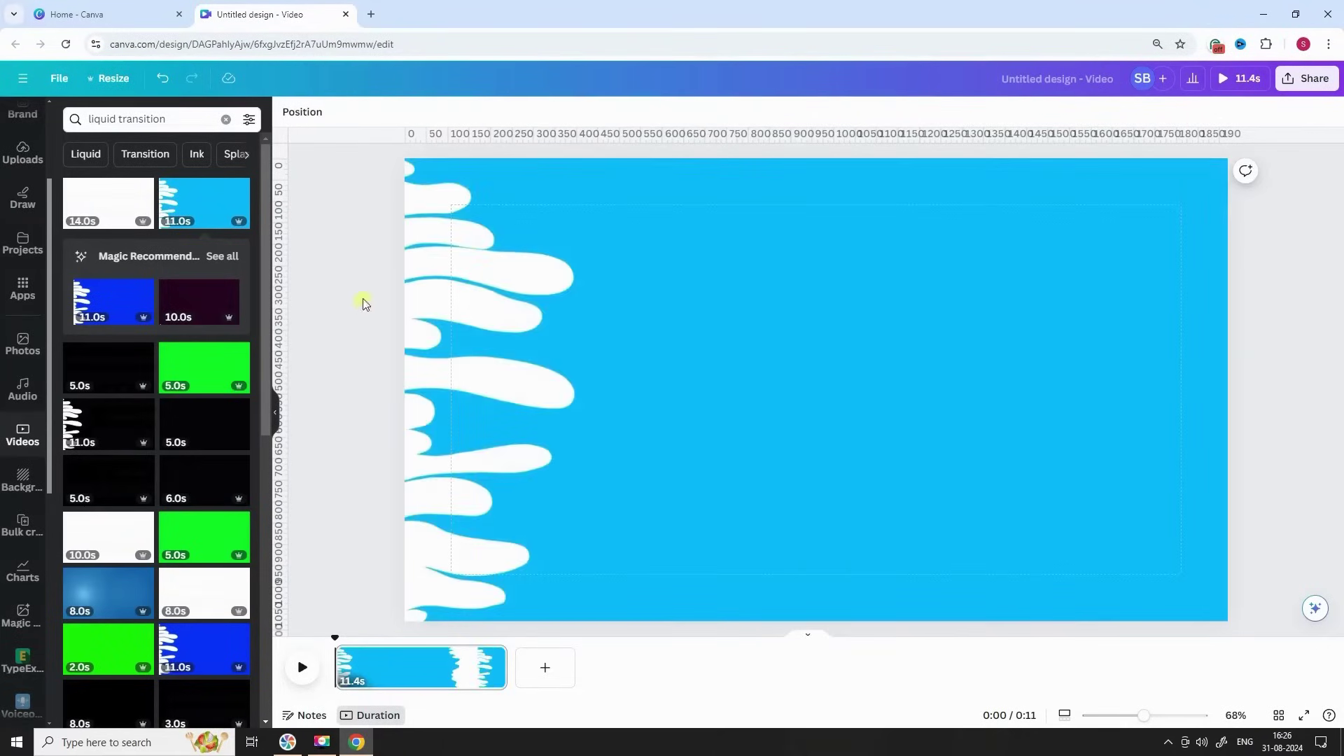
- Preview the liquid clip and trim it to 1 second
left_click(302, 668)
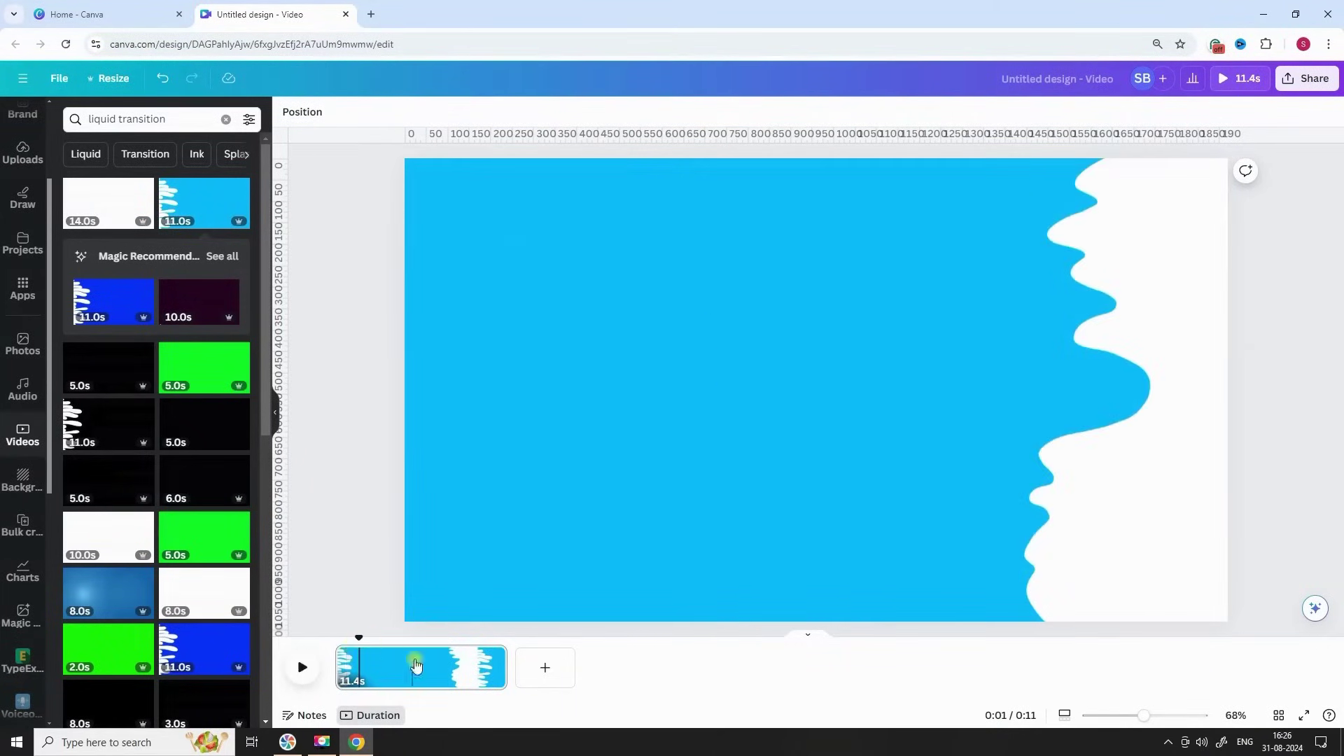
left_click(352, 684)
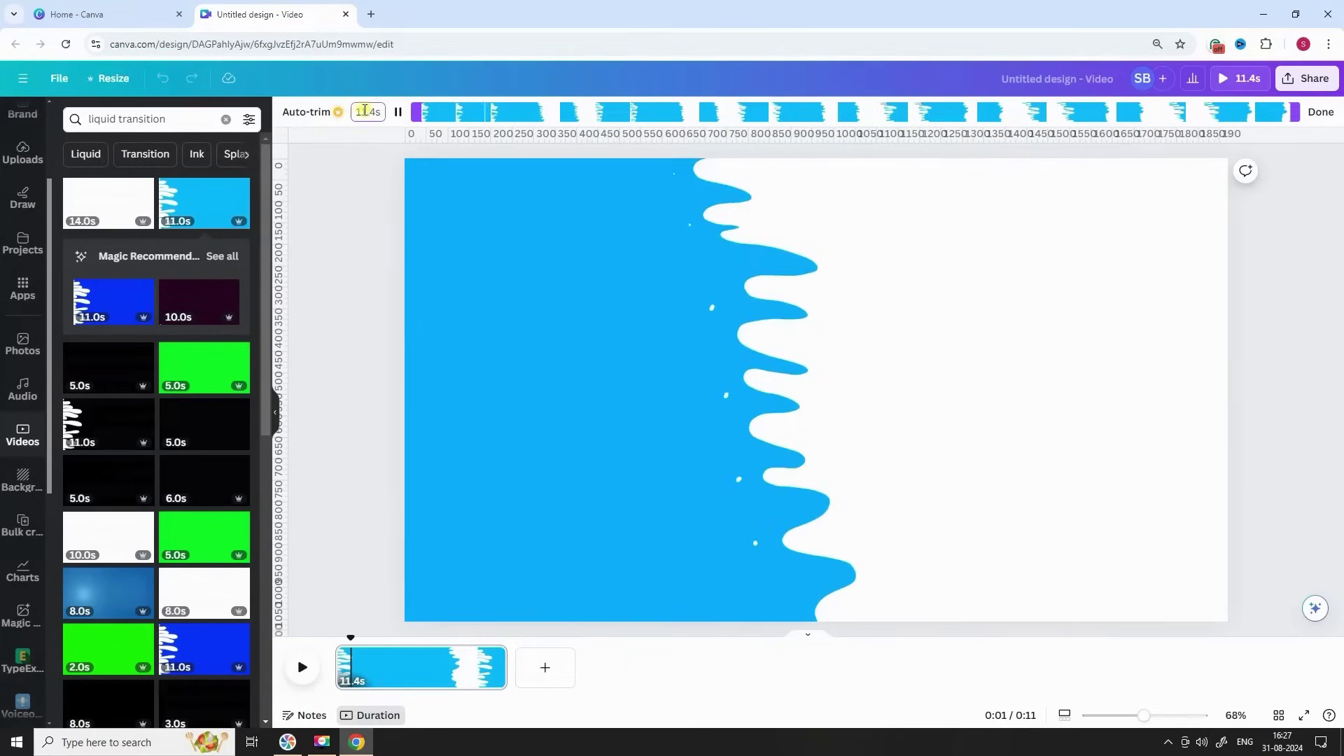
type("1")
key("Return")
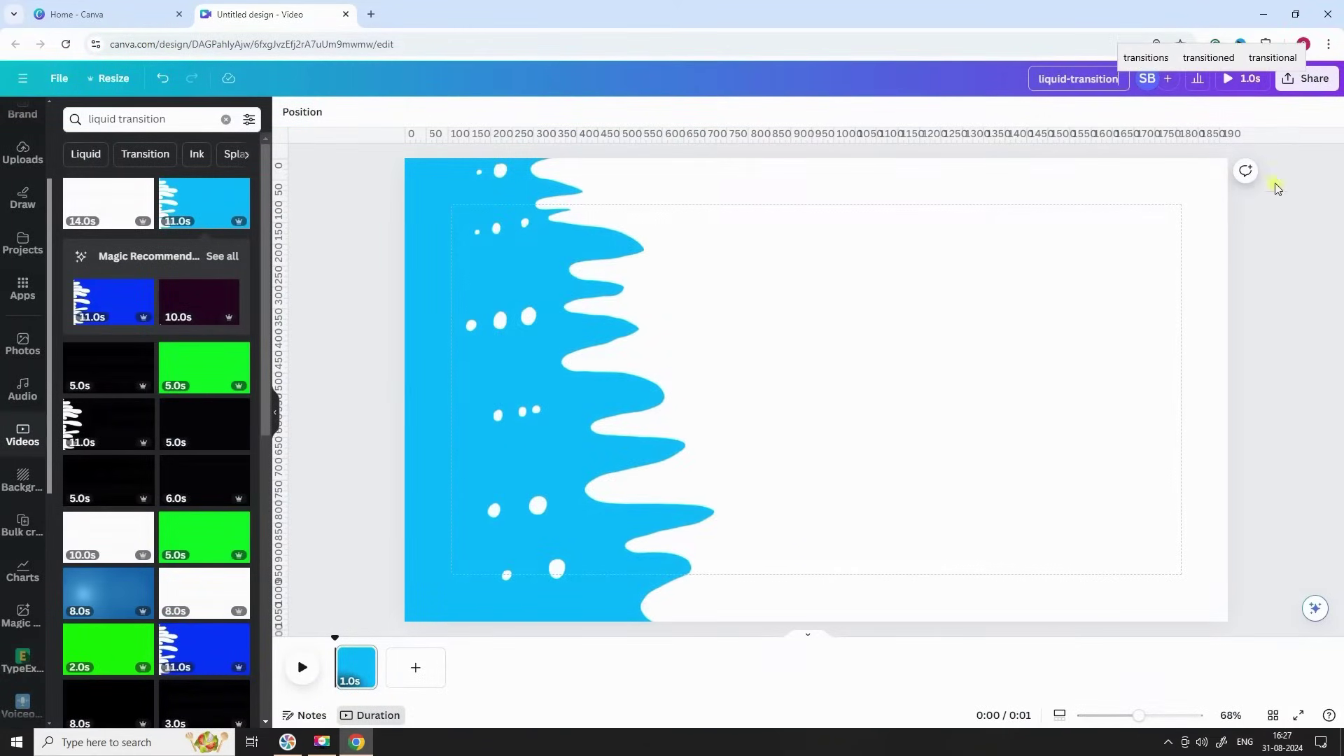
- Download the design as an MP4 video from the Share menu
left_click(1295, 84)
left_click(1138, 412)
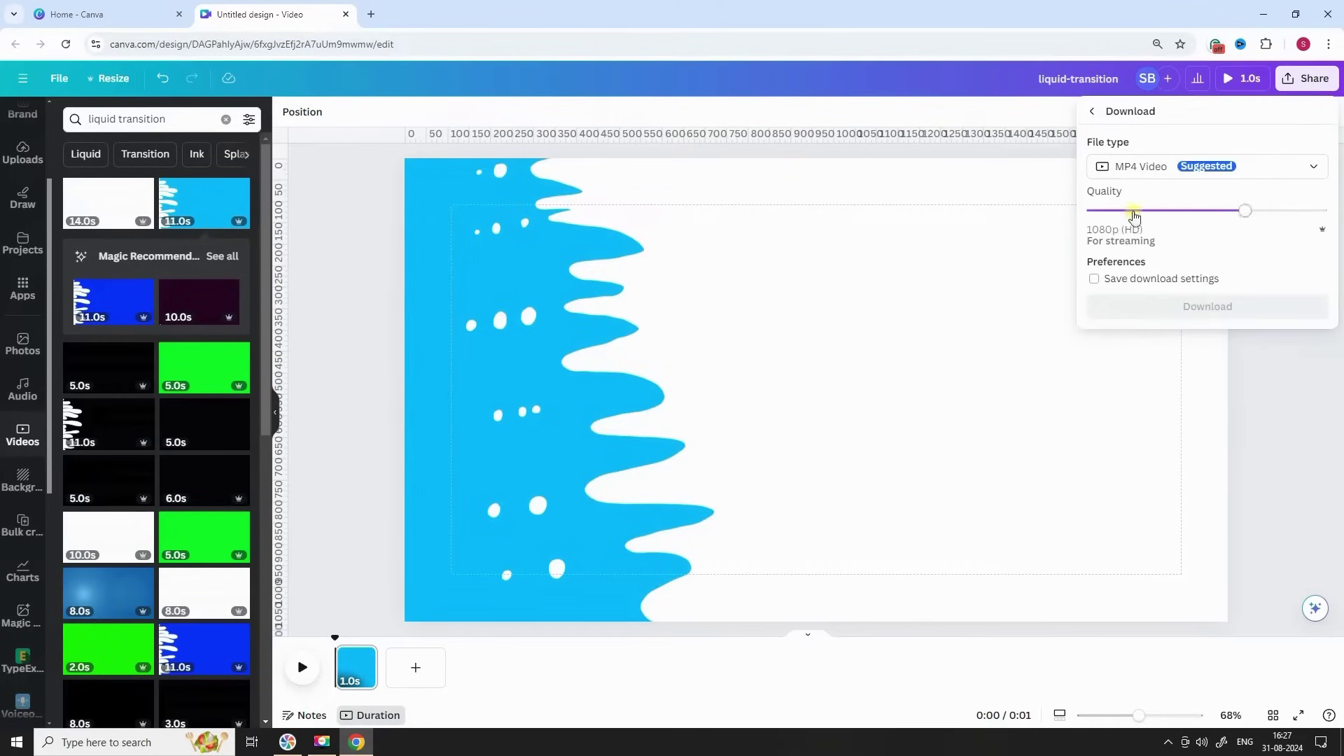
left_click(1193, 317)
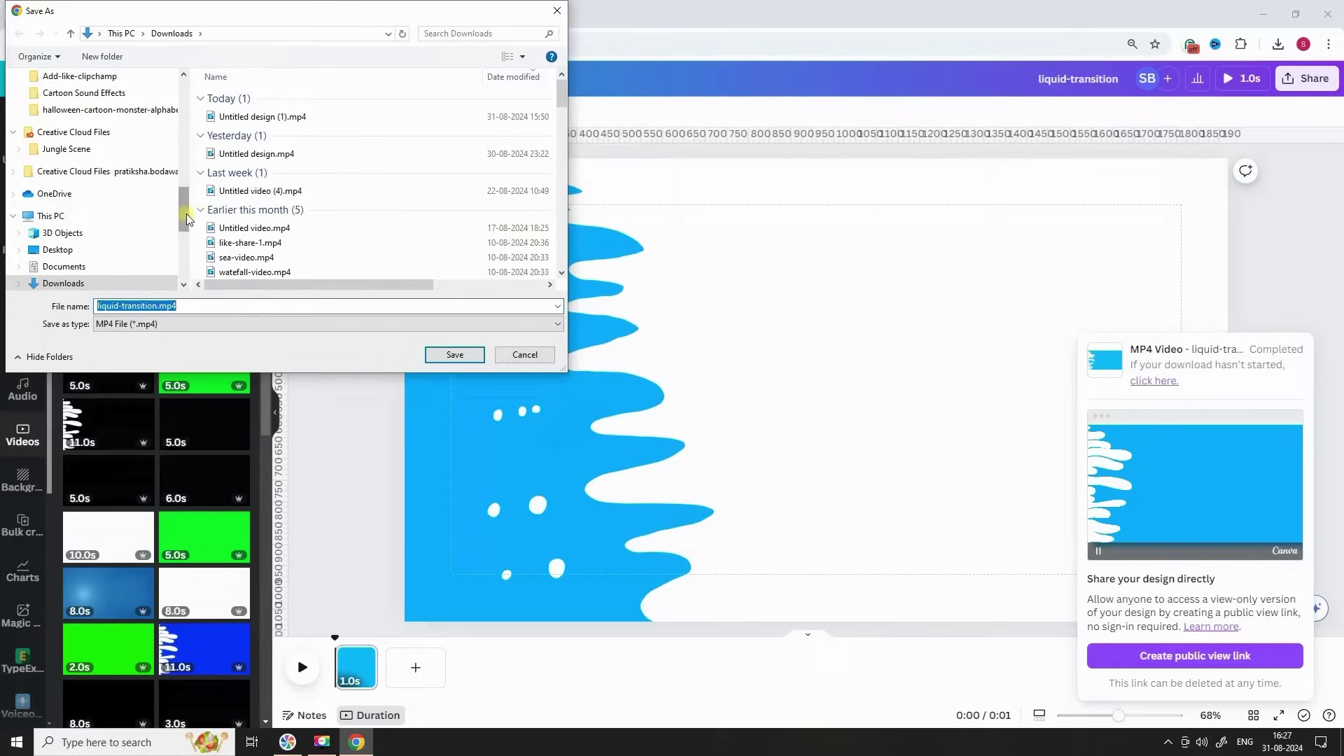
left_click_drag(189, 214, 184, 181)
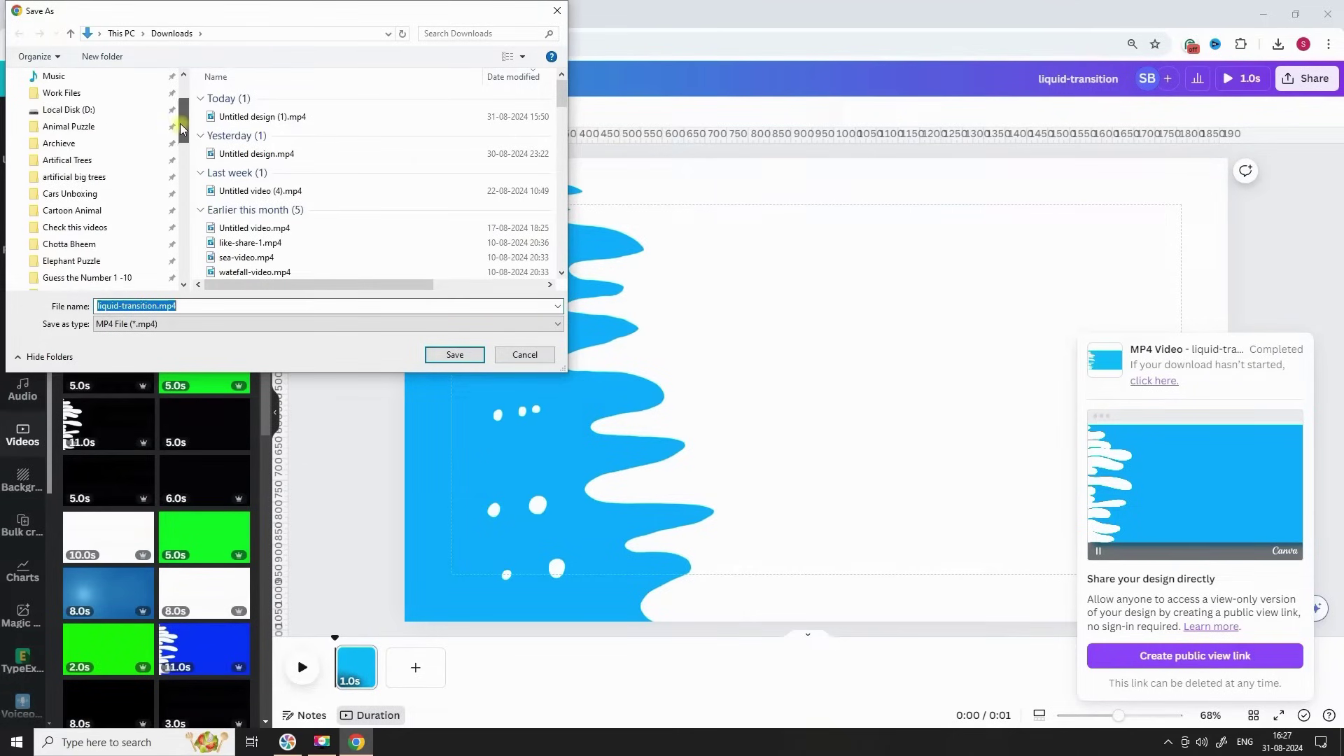
- Save liquid-transition.mp4 to Downloads and close Media Player after watching it
left_click(470, 355)
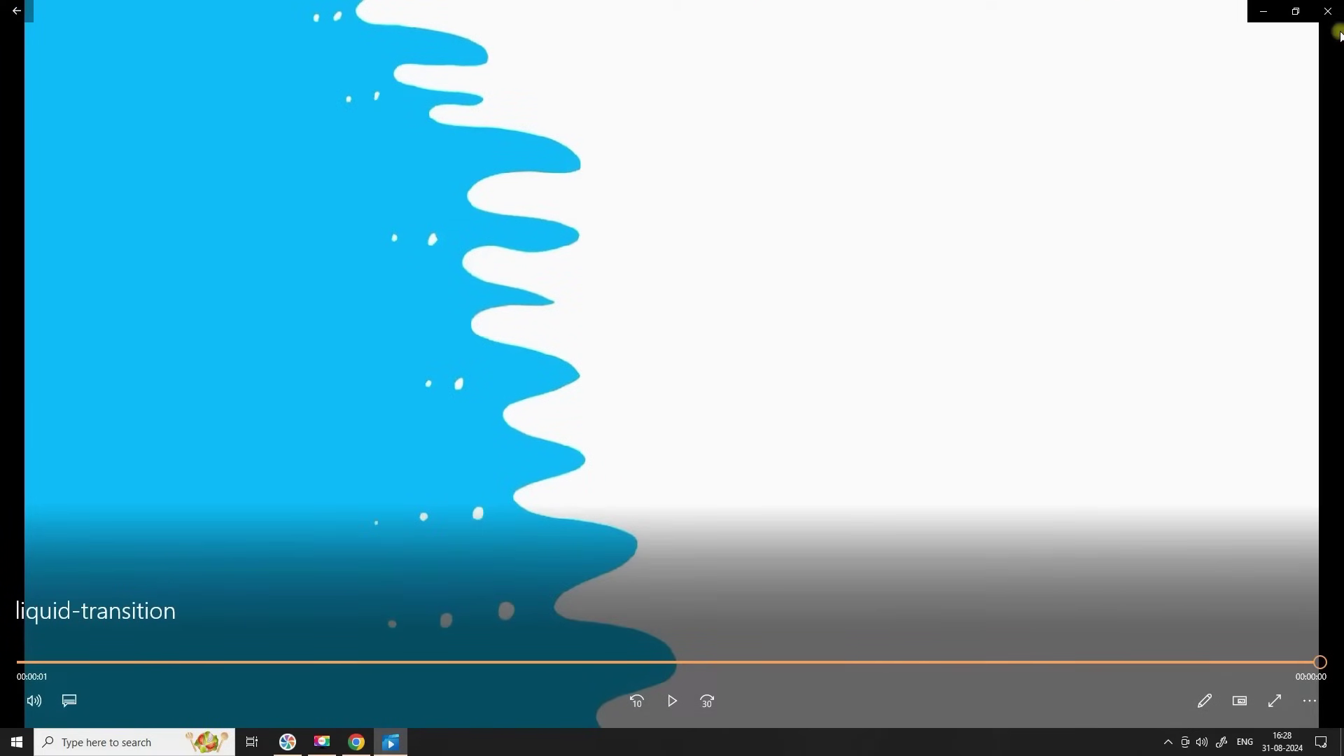
left_click(1327, 10)
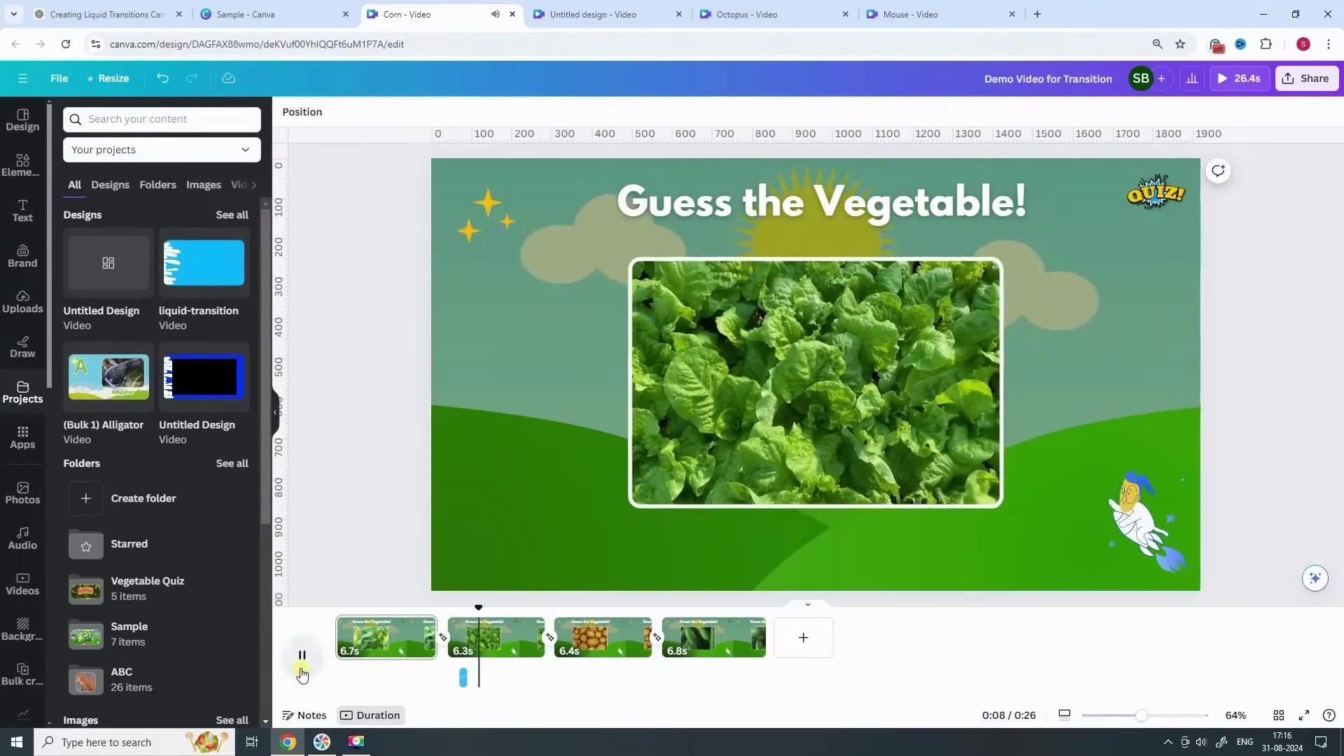
- Pause the vegetable quiz preview on the second scene and show Chrome's recent downloads
left_click(463, 679)
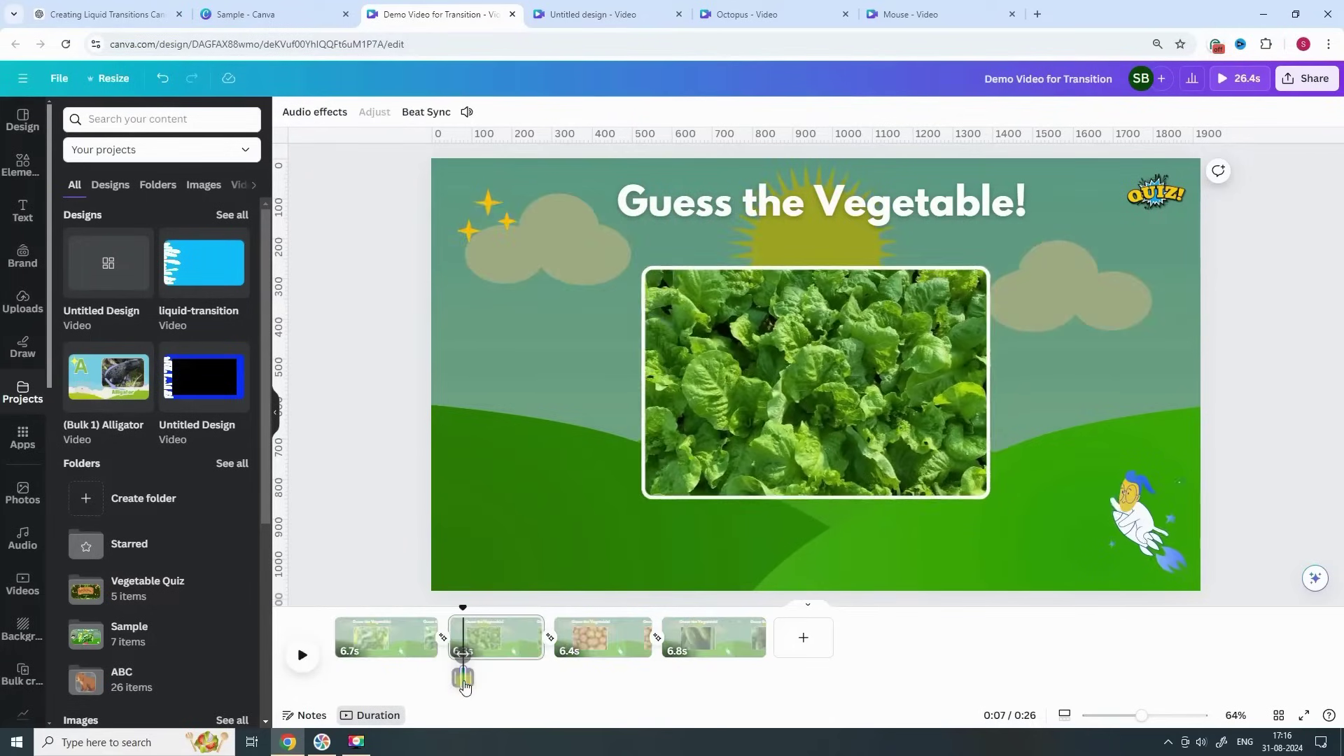
left_click(464, 677)
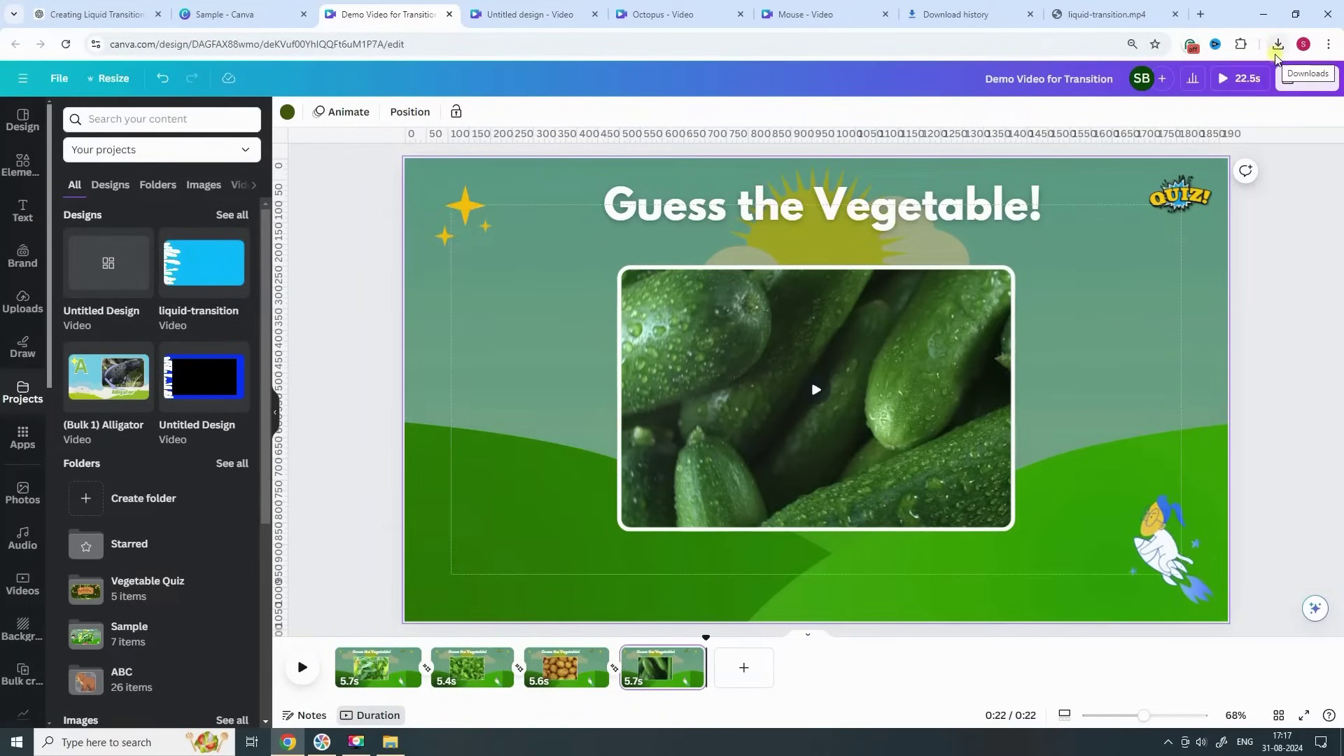
left_click(1277, 47)
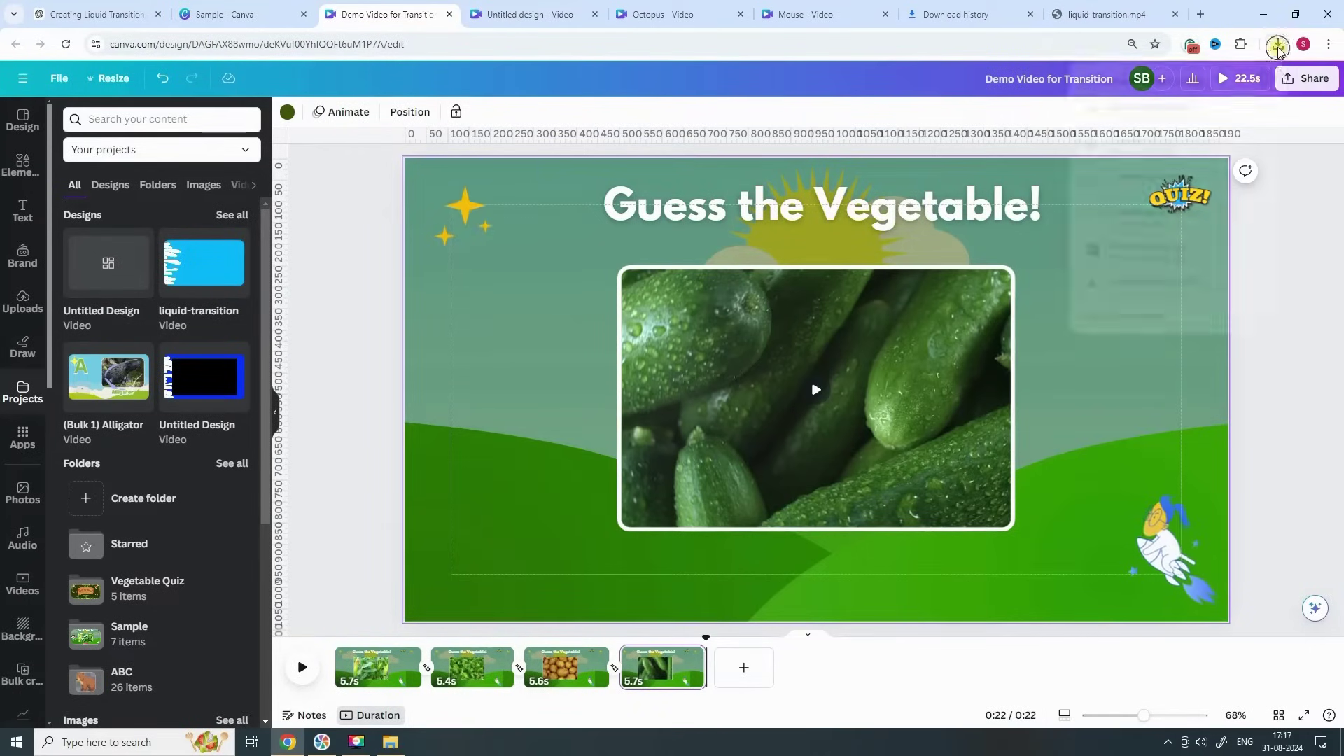
- Upload liquid-transition.mp4 into Canva and show it under uploaded videos
left_click_drag(1153, 108, 622, 286)
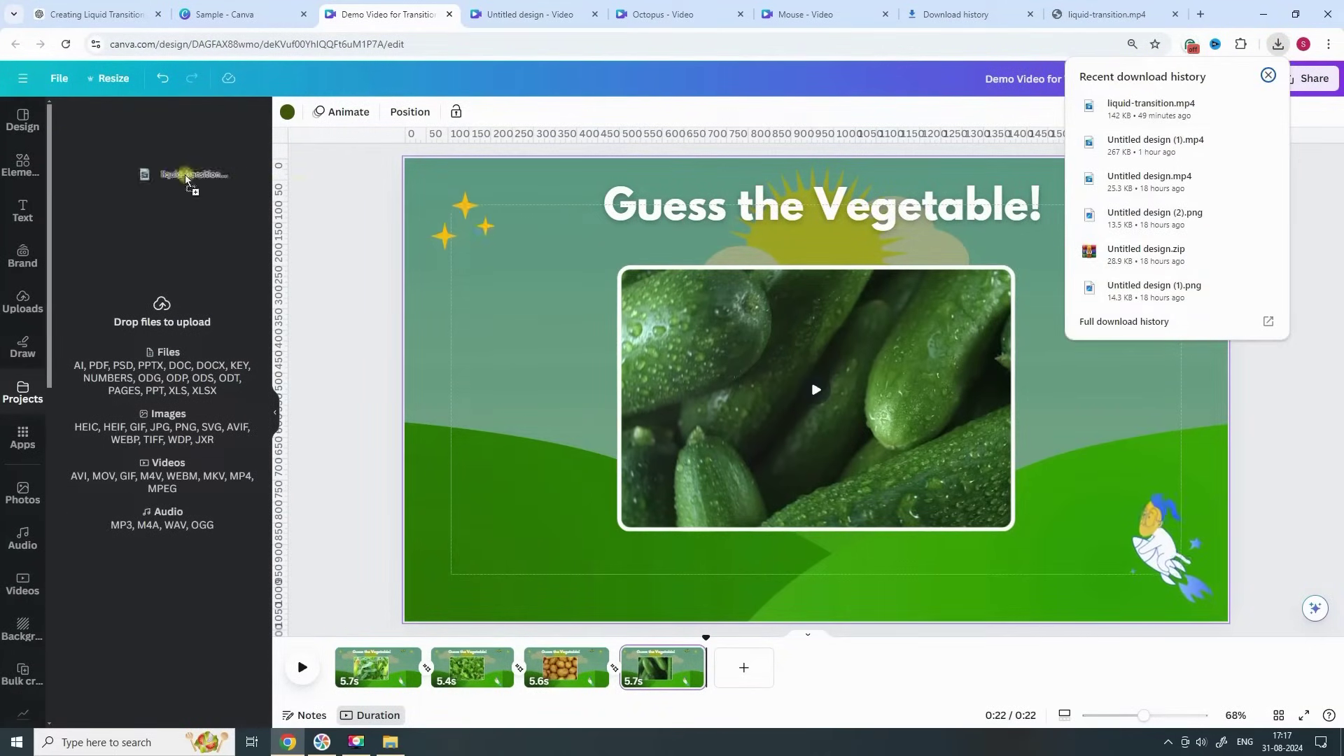
left_click_drag(166, 200, 164, 199)
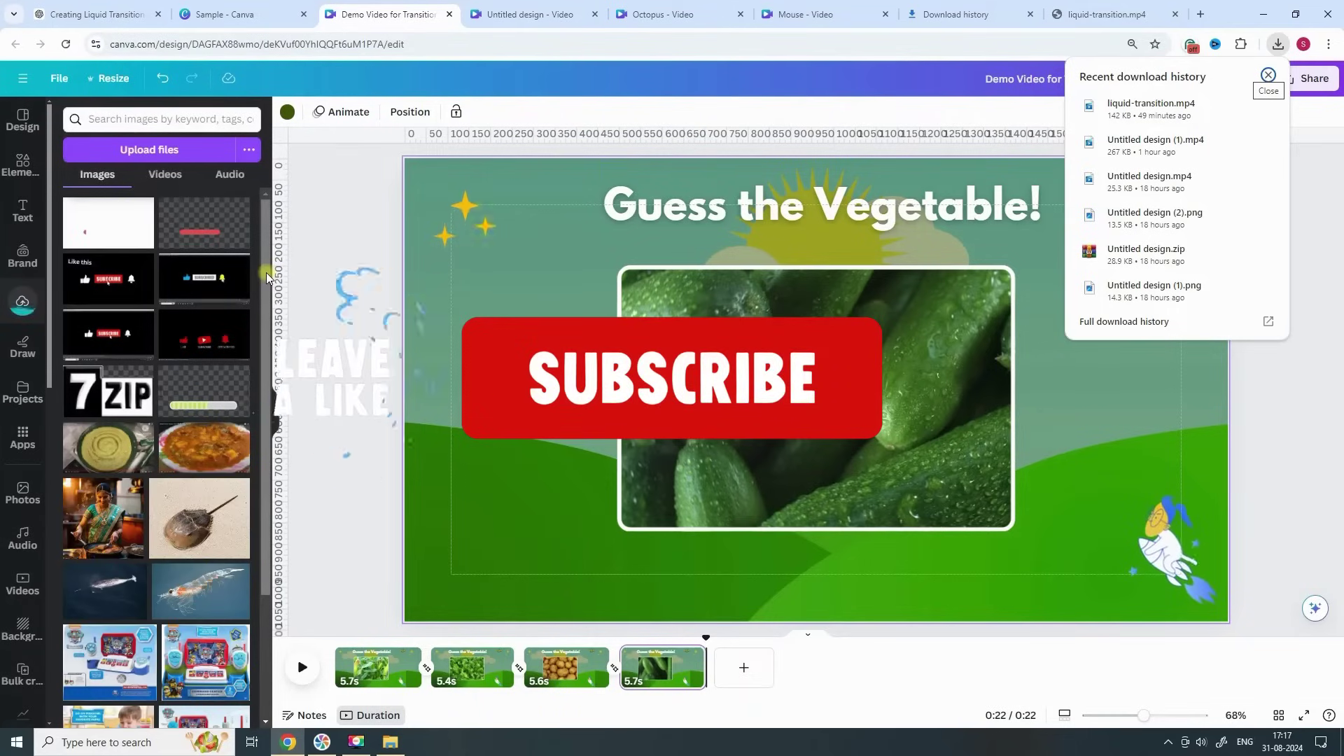
left_click(166, 177)
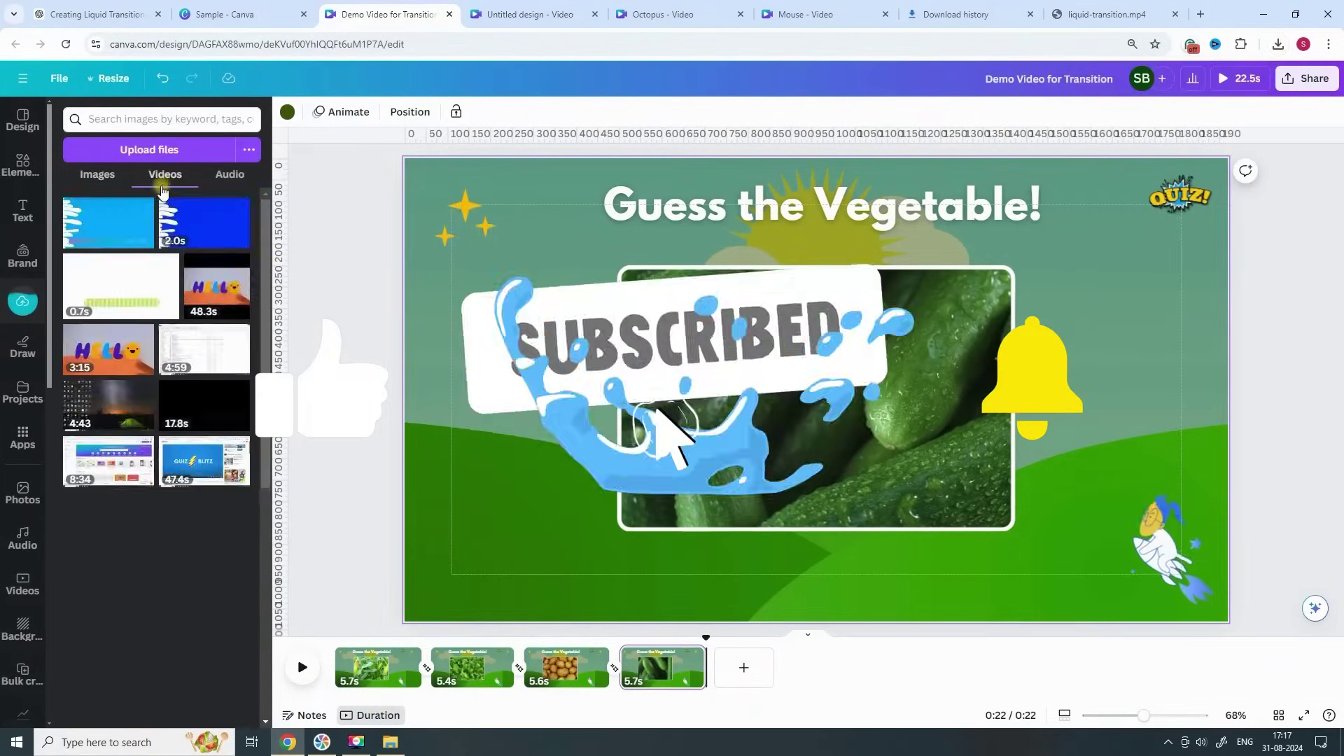
- Insert the 0.7-second liquid clip after each of the four vegetable scenes
left_click_drag(102, 225, 441, 687)
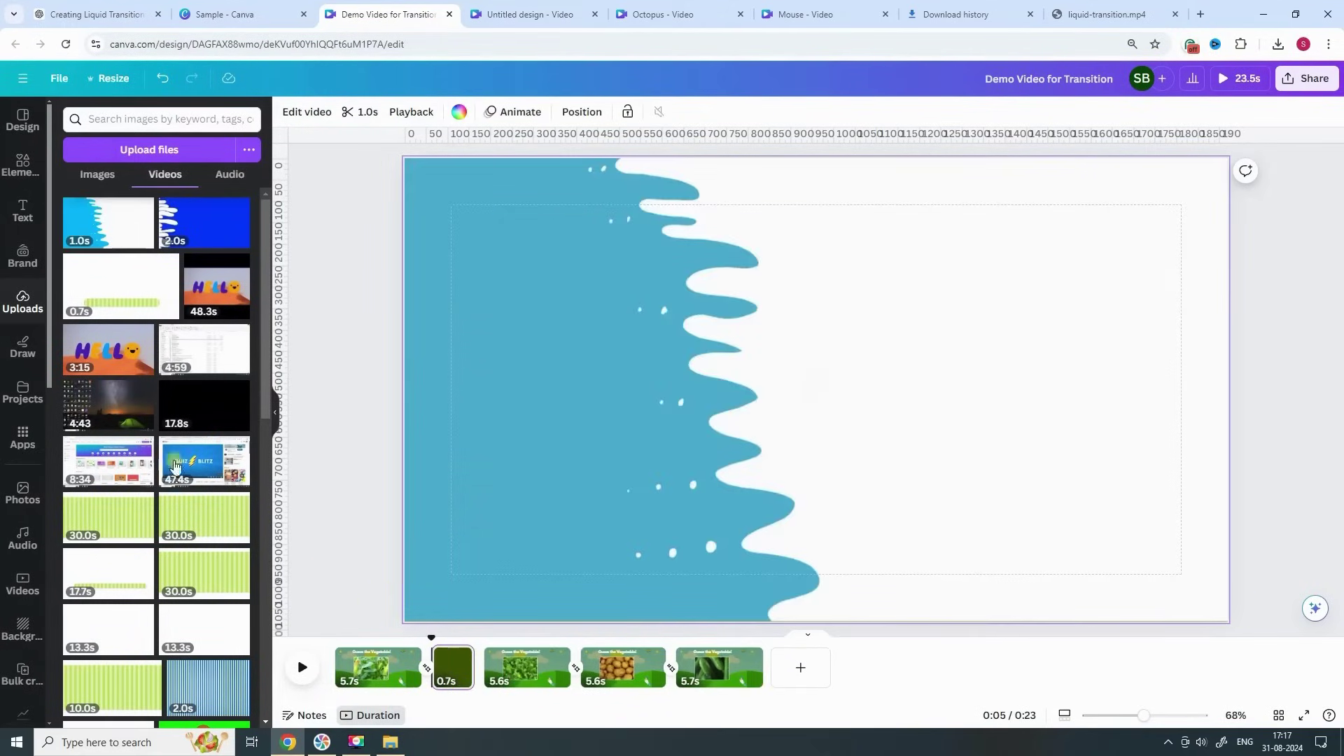
mouse_move(120, 237)
left_mouse_down()
mouse_move(554, 676)
mouse_move(580, 681)
left_mouse_up()
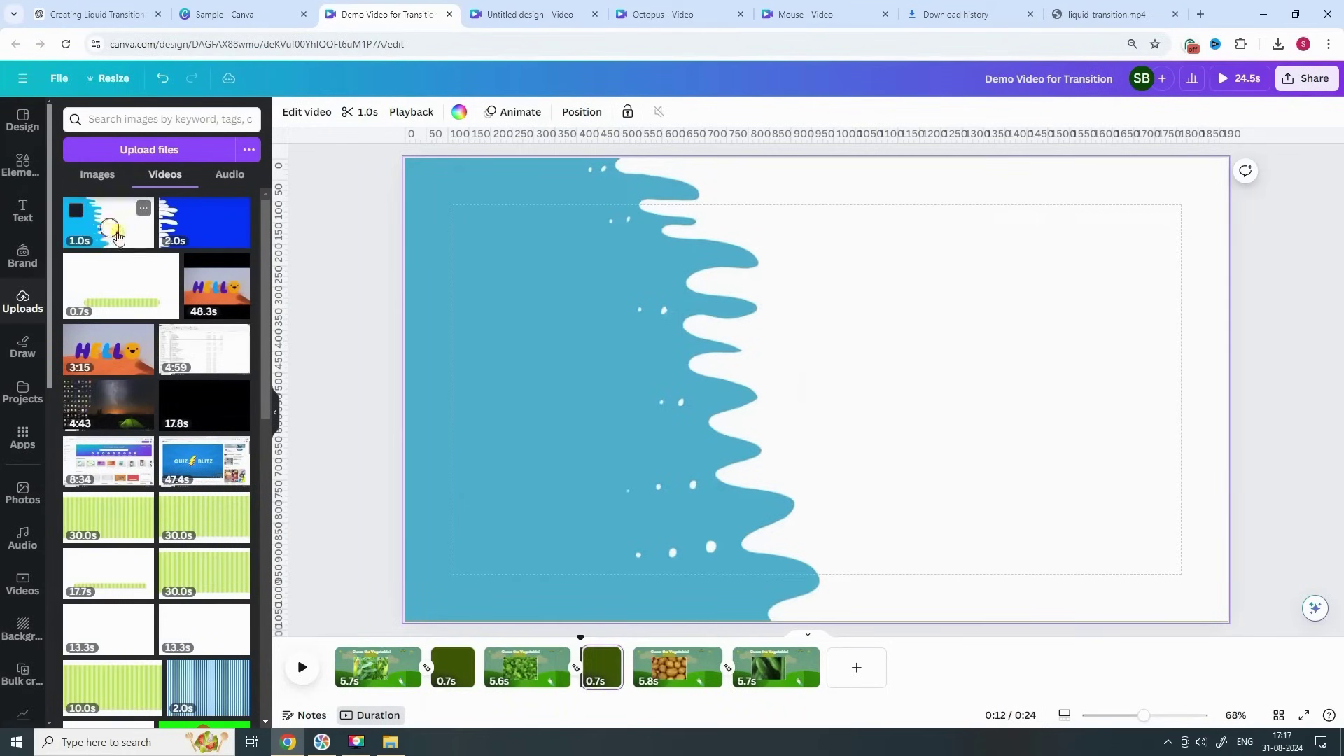
left_click_drag(117, 238, 732, 667)
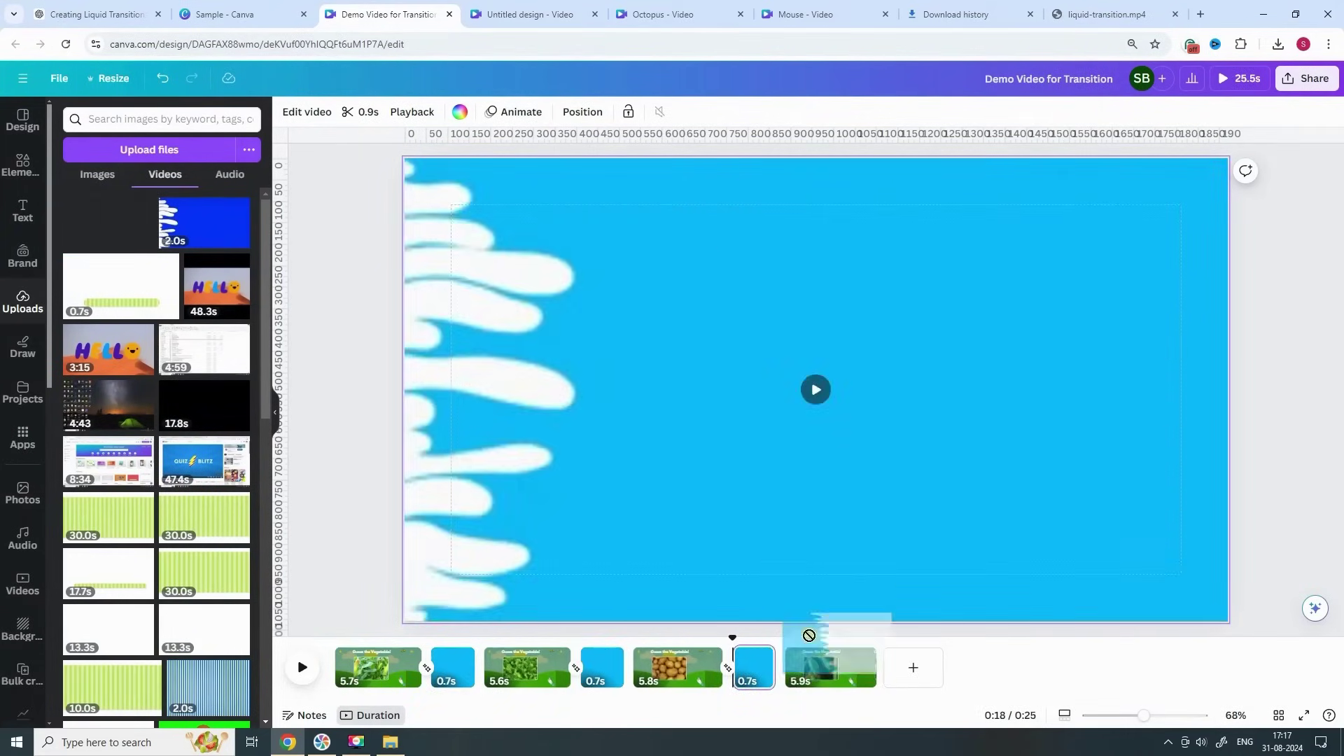
left_click_drag(886, 677, 887, 677)
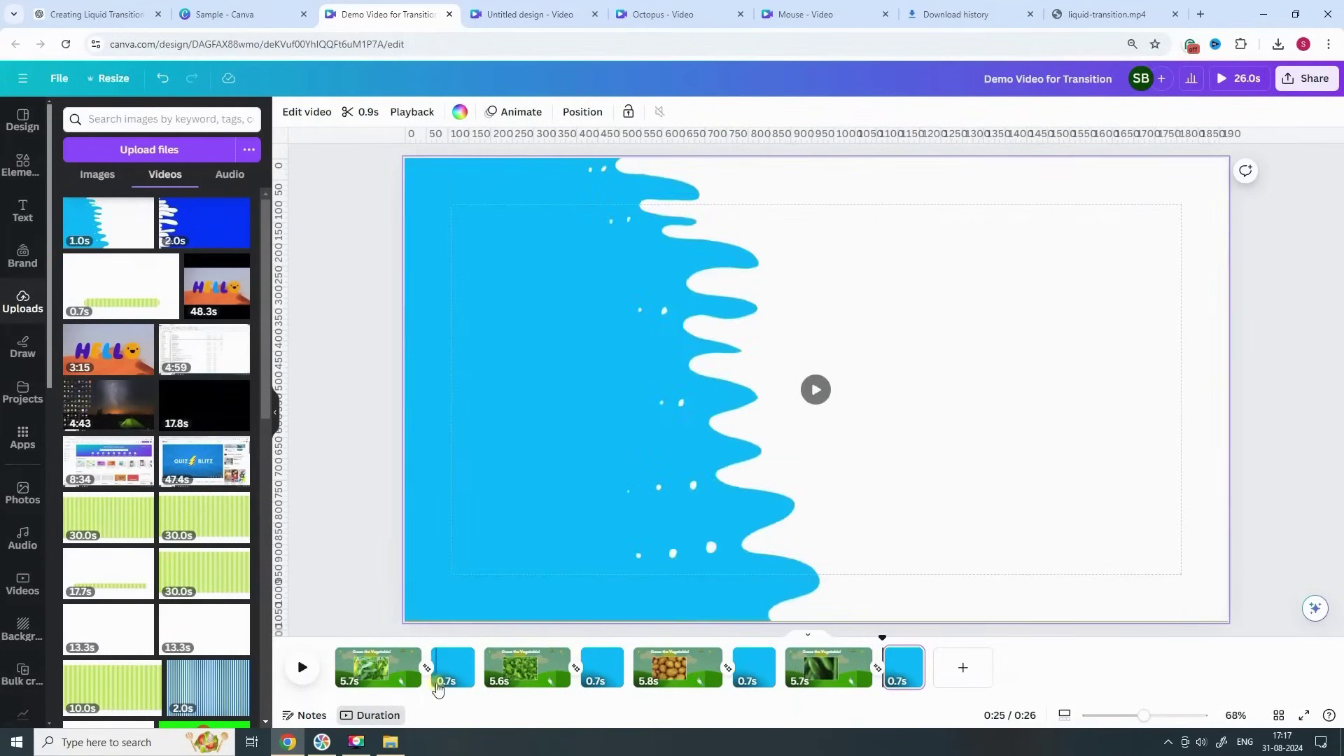
- Choose the 0.5-second Dissolve transition from a page gap's transition options
left_click(427, 669)
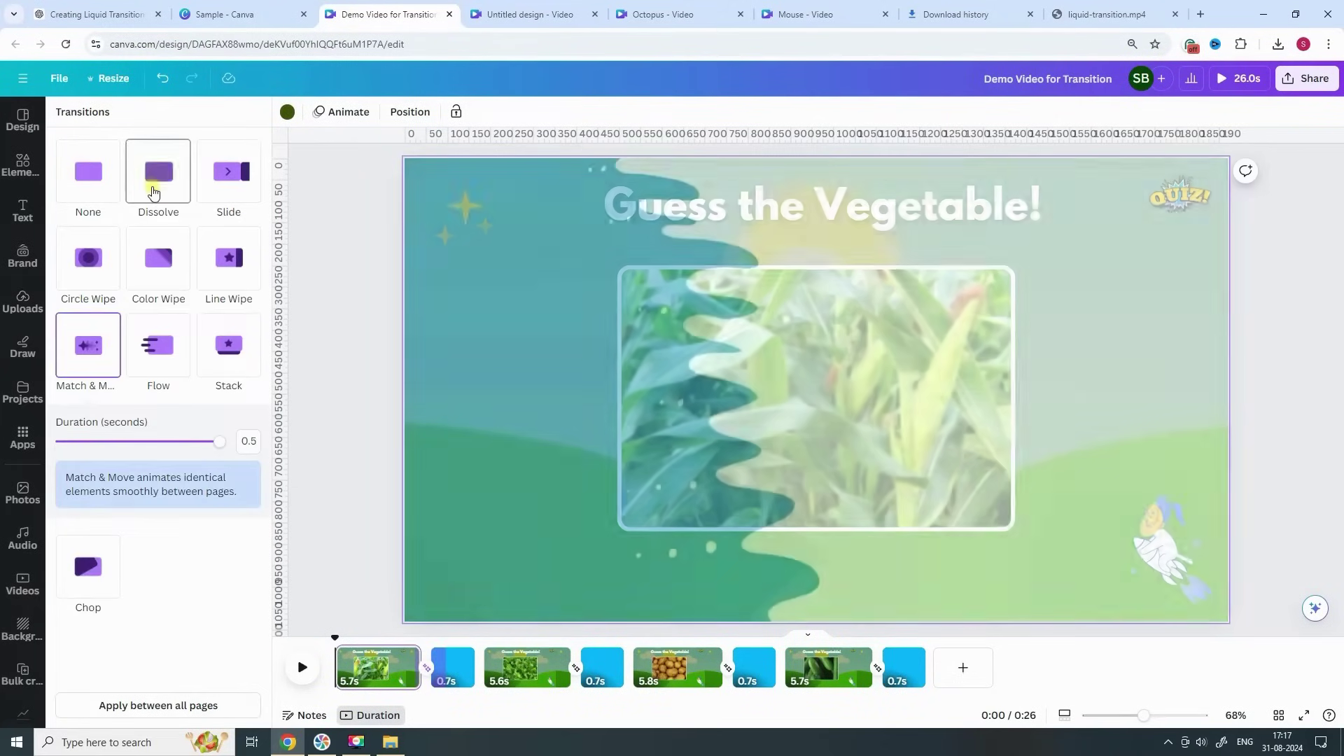
left_click(153, 192)
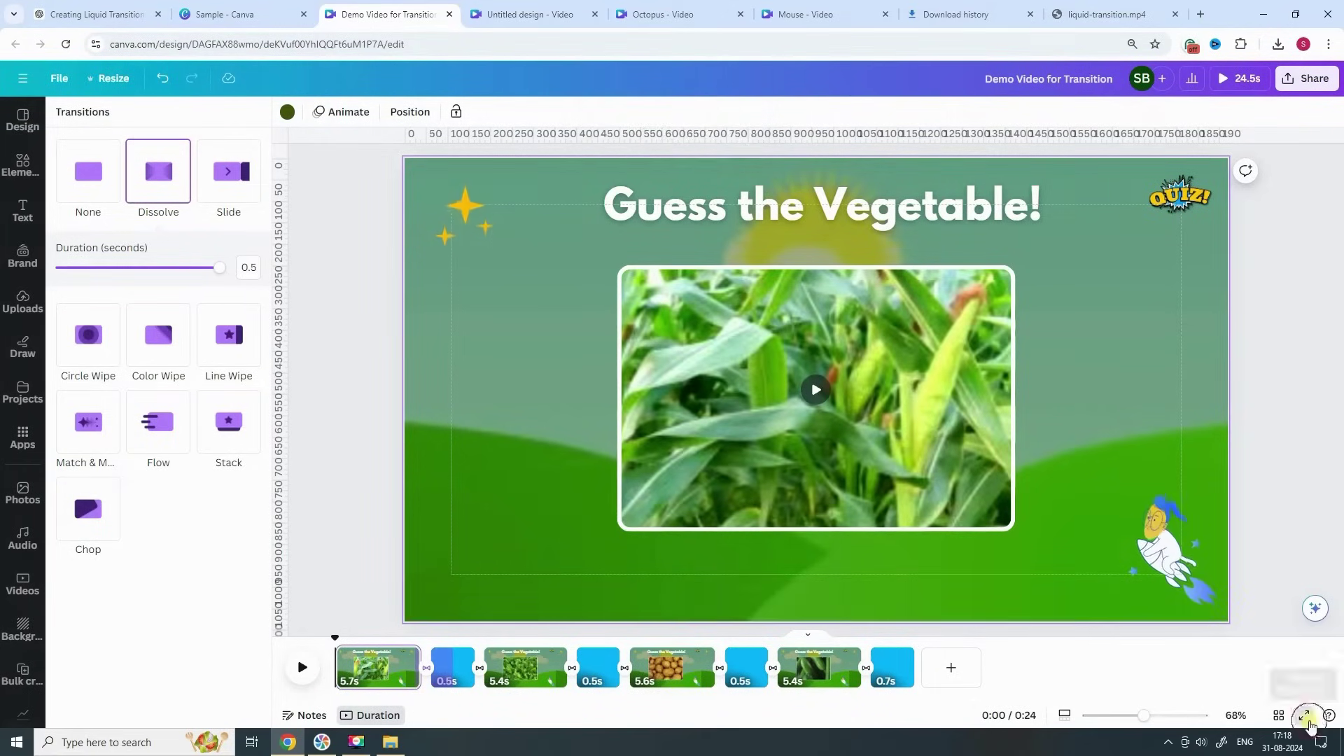
left_click(1304, 716)
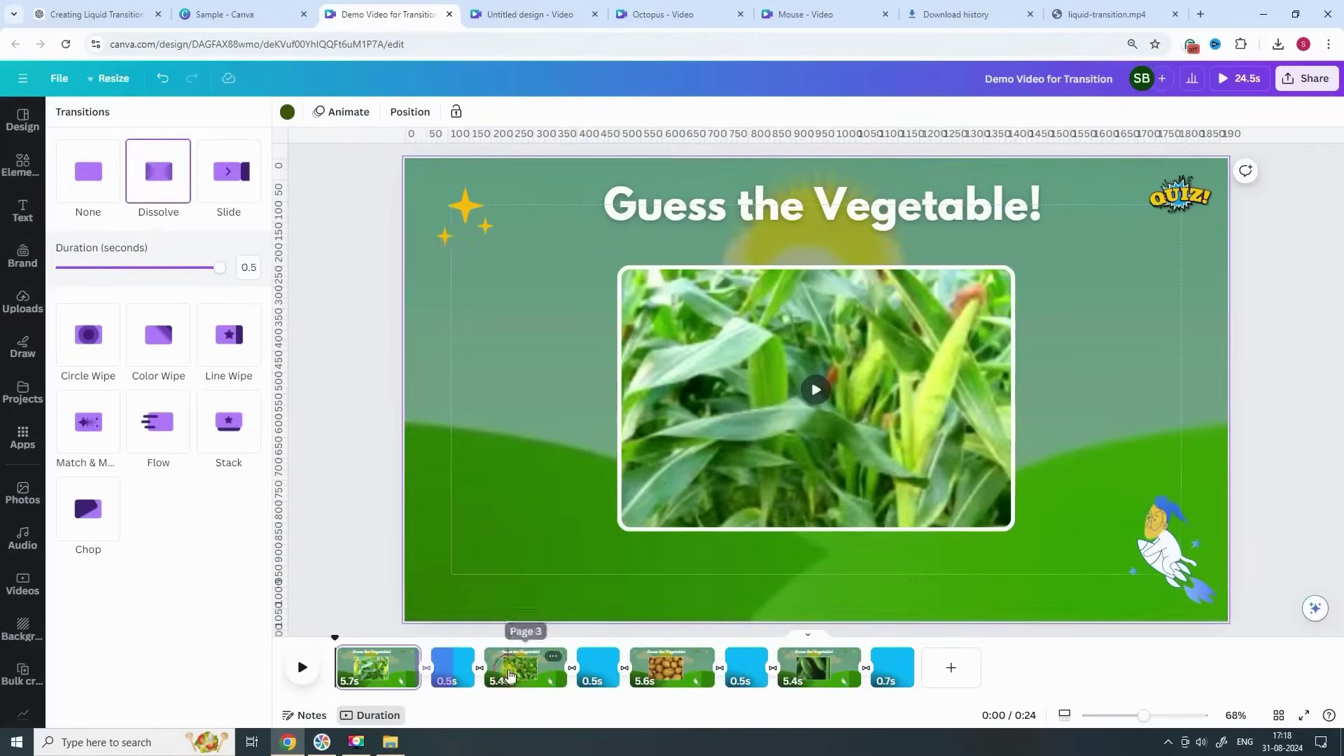
- Delay the 'Guess the Vegetable!' title on the lettuce page until after the transition
left_click(509, 675)
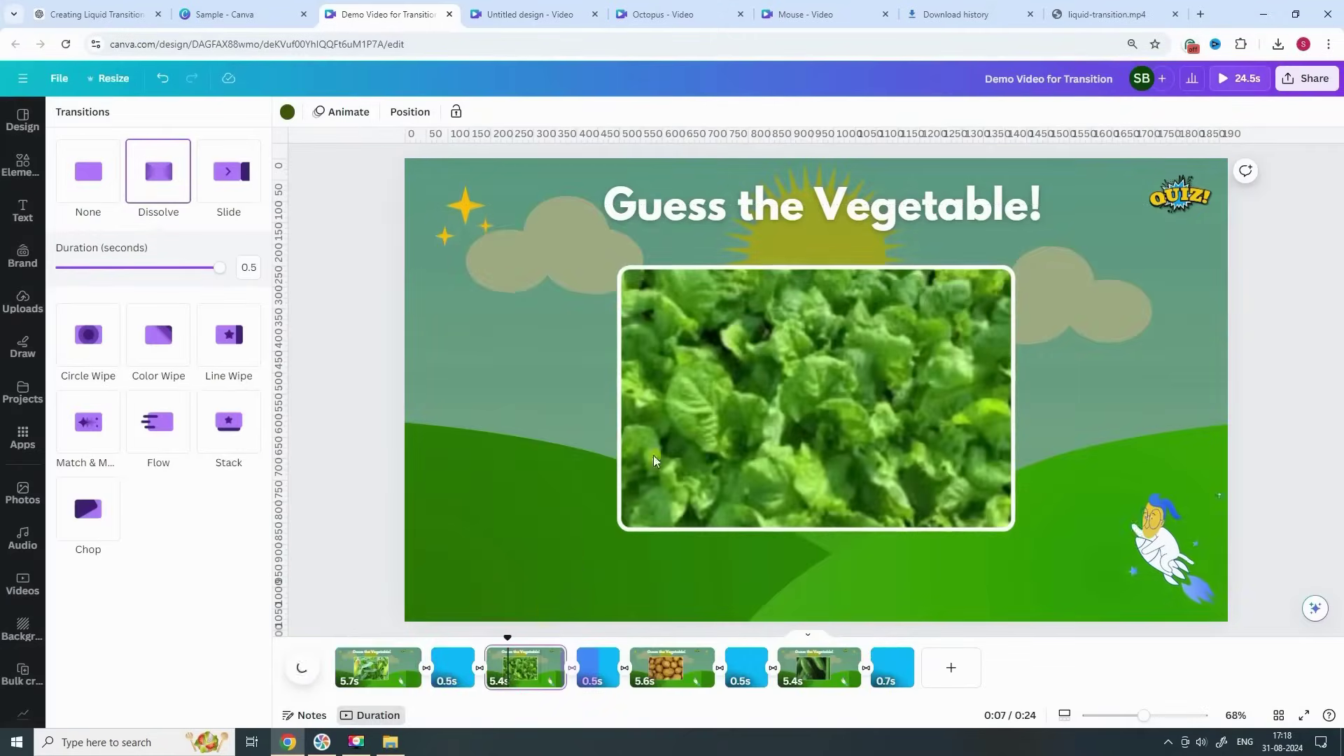
left_click(757, 455)
right_click(769, 437)
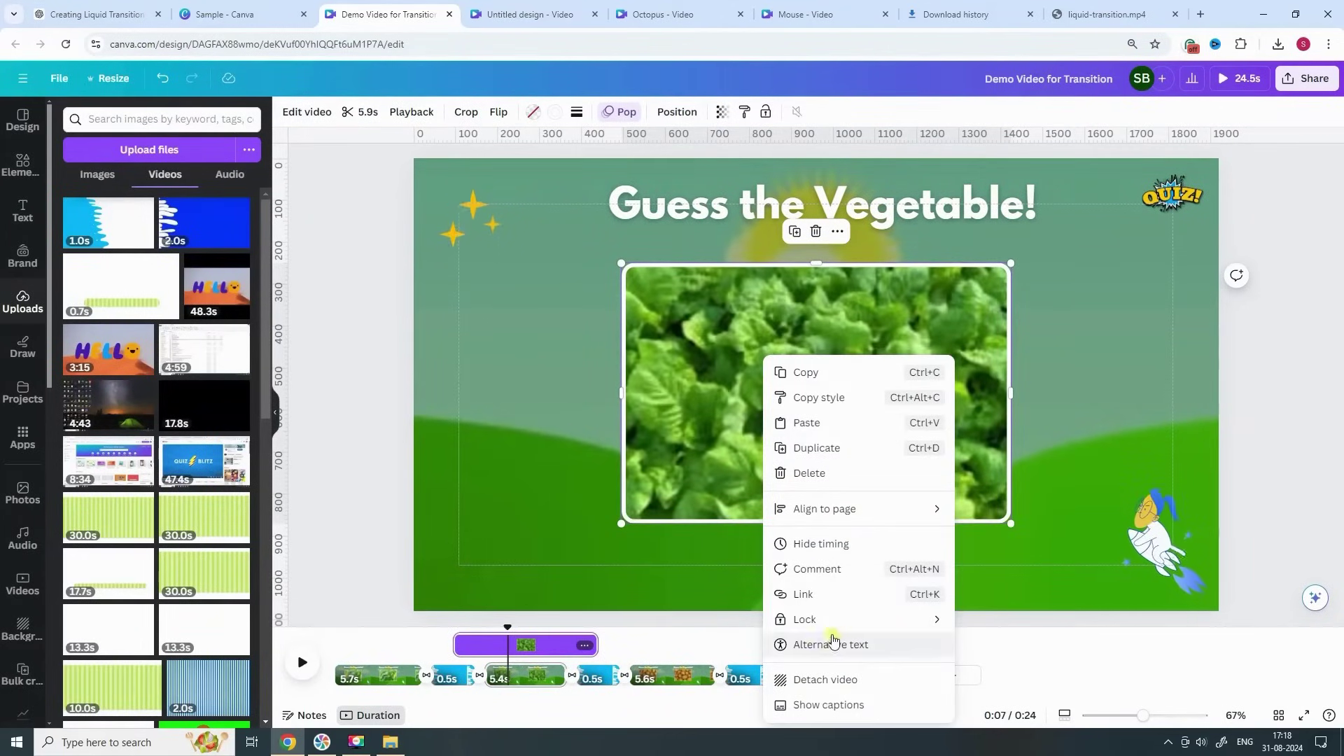
left_click(699, 554)
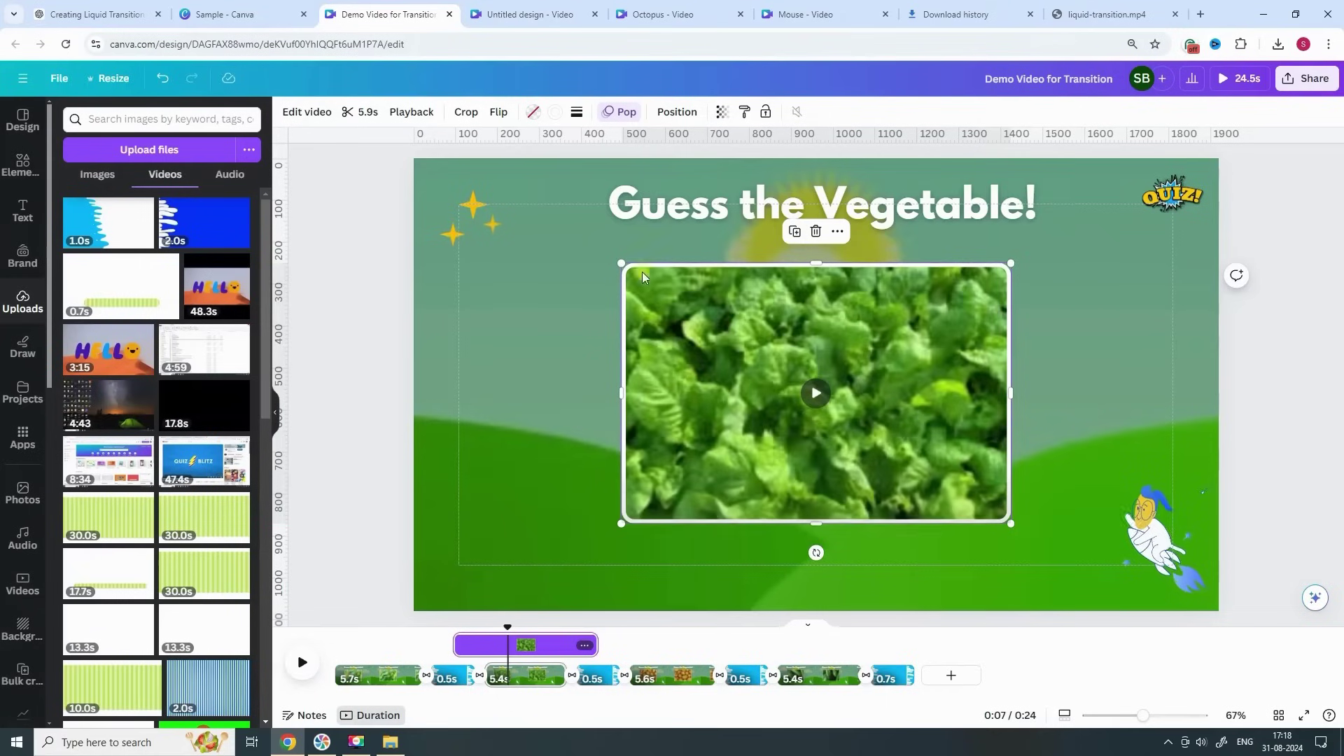
left_click(680, 210)
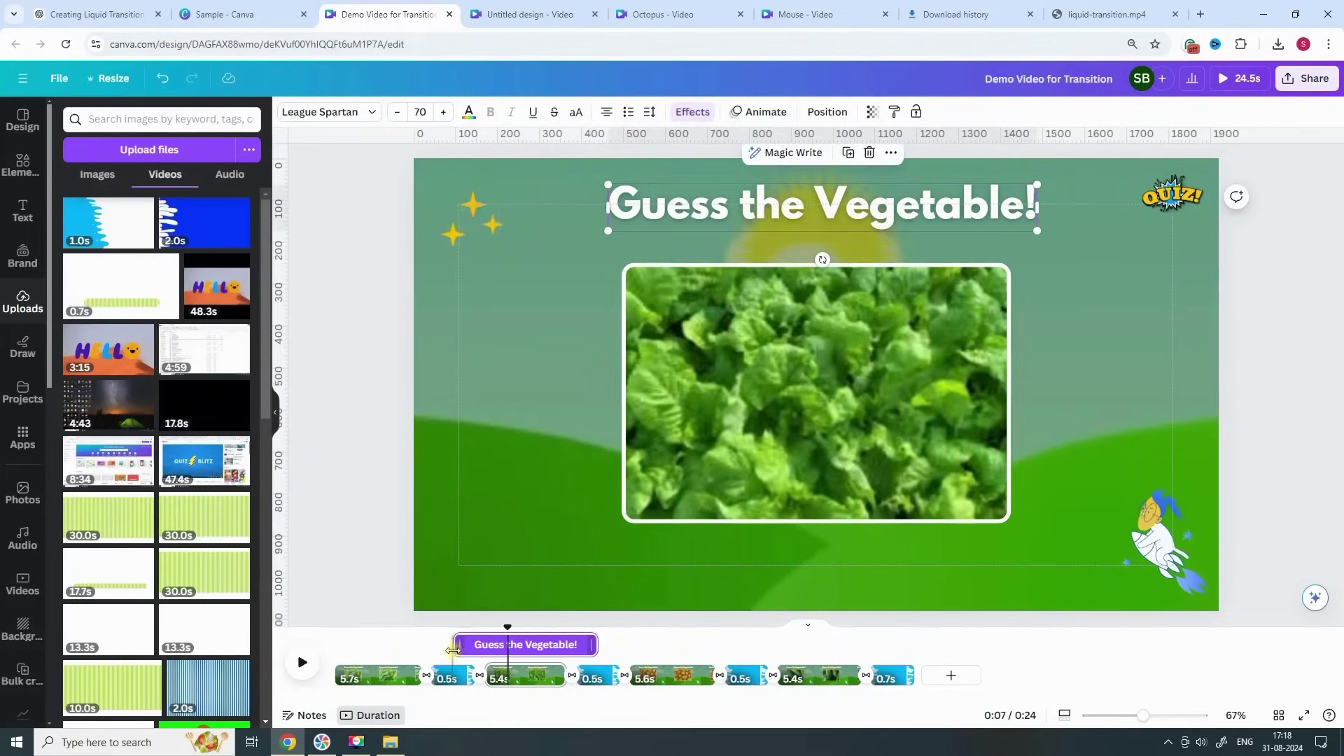
left_click_drag(451, 650, 484, 678)
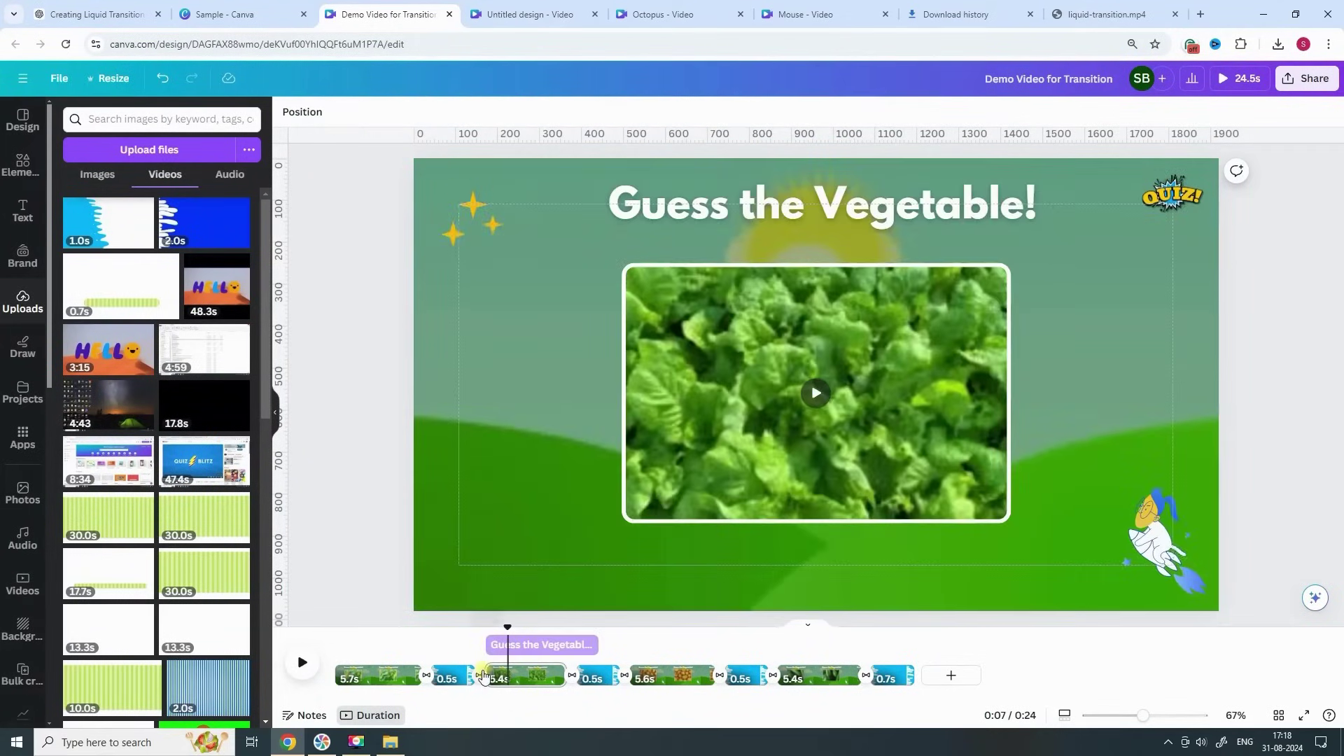
- Delay the lettuce video and rocket sticker to start after the transition
left_click(478, 668)
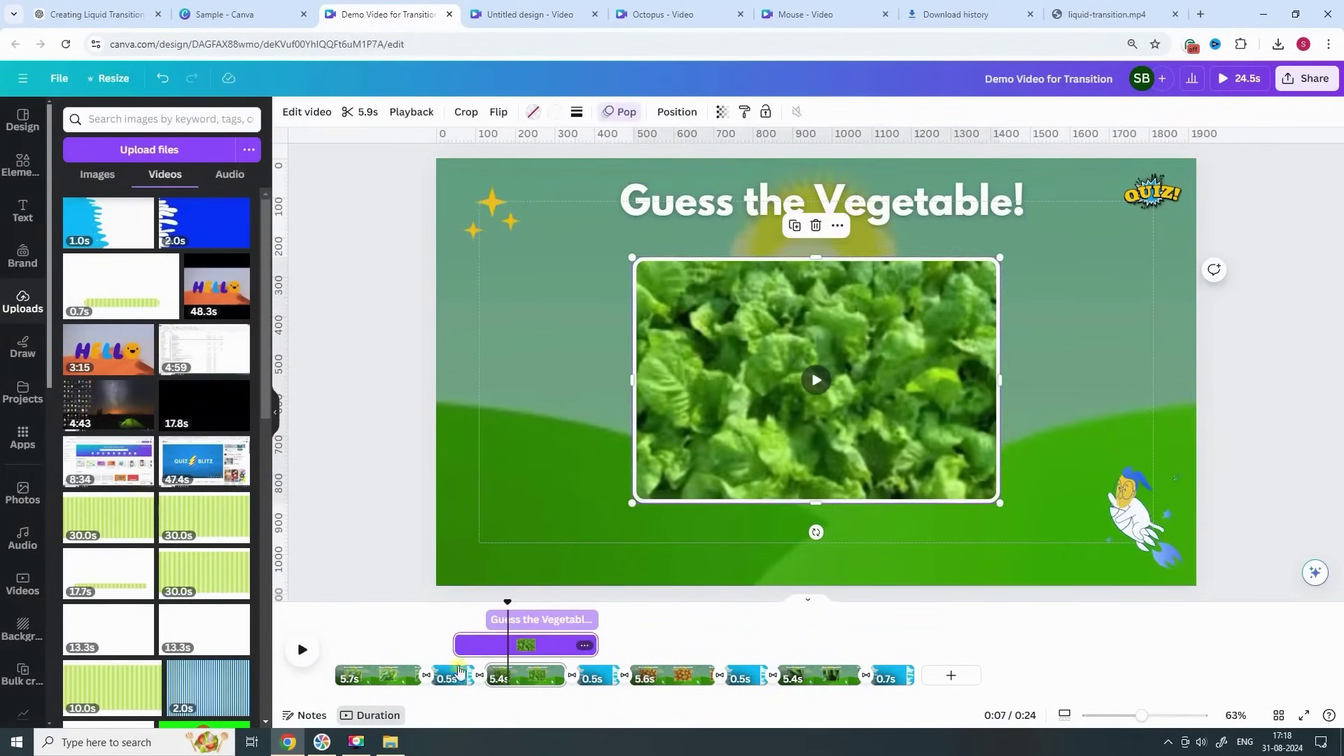
left_click_drag(457, 645, 486, 644)
left_click(1059, 589)
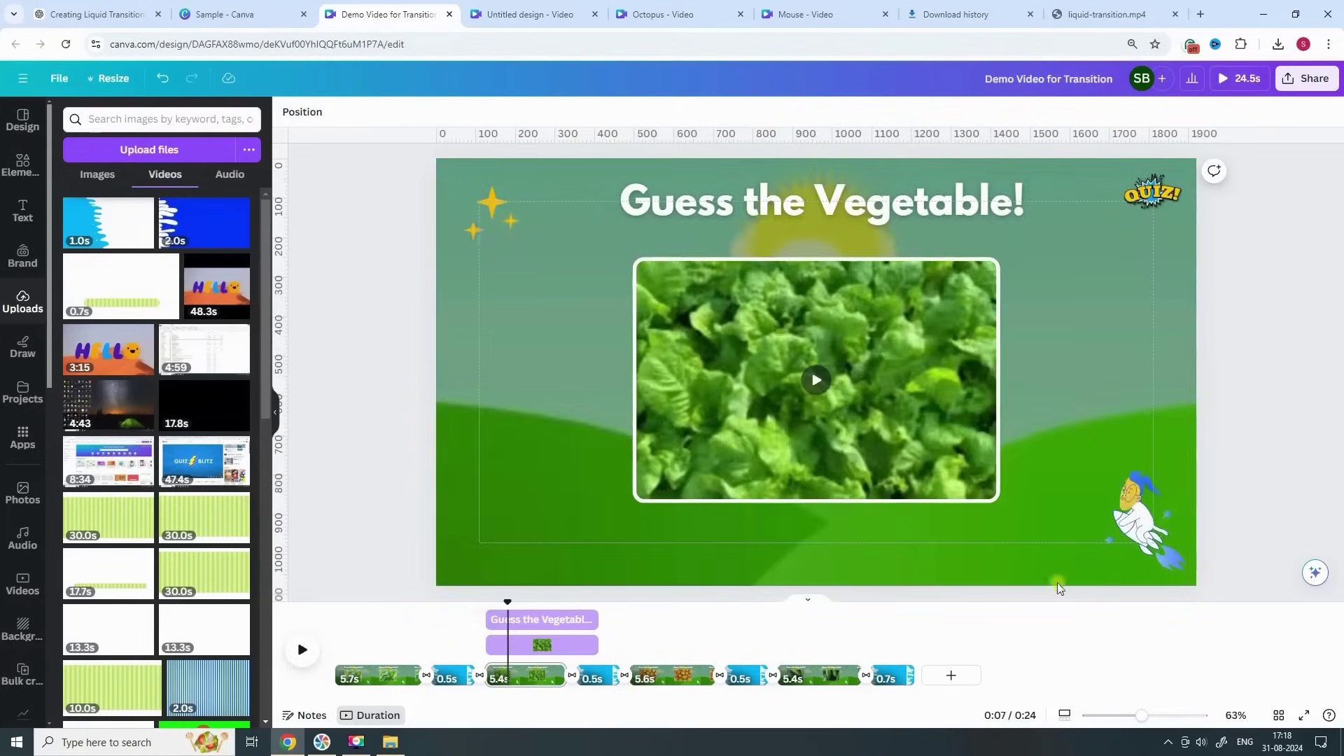
left_click(1123, 511)
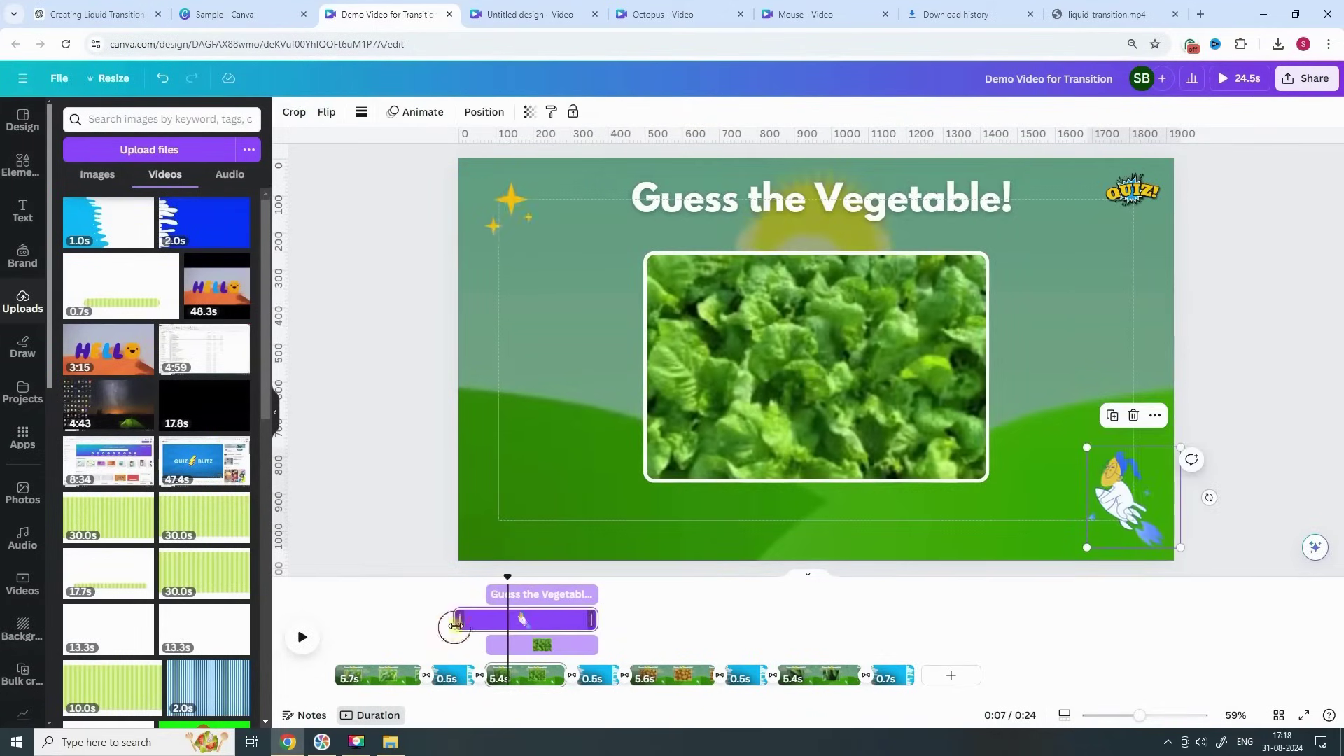
mouse_move(454, 626)
left_mouse_down()
mouse_move(486, 626)
mouse_move(489, 597)
left_mouse_up()
- Select the sparkle and QUIZ stickers, then replay the scene from the transition
left_click(505, 220)
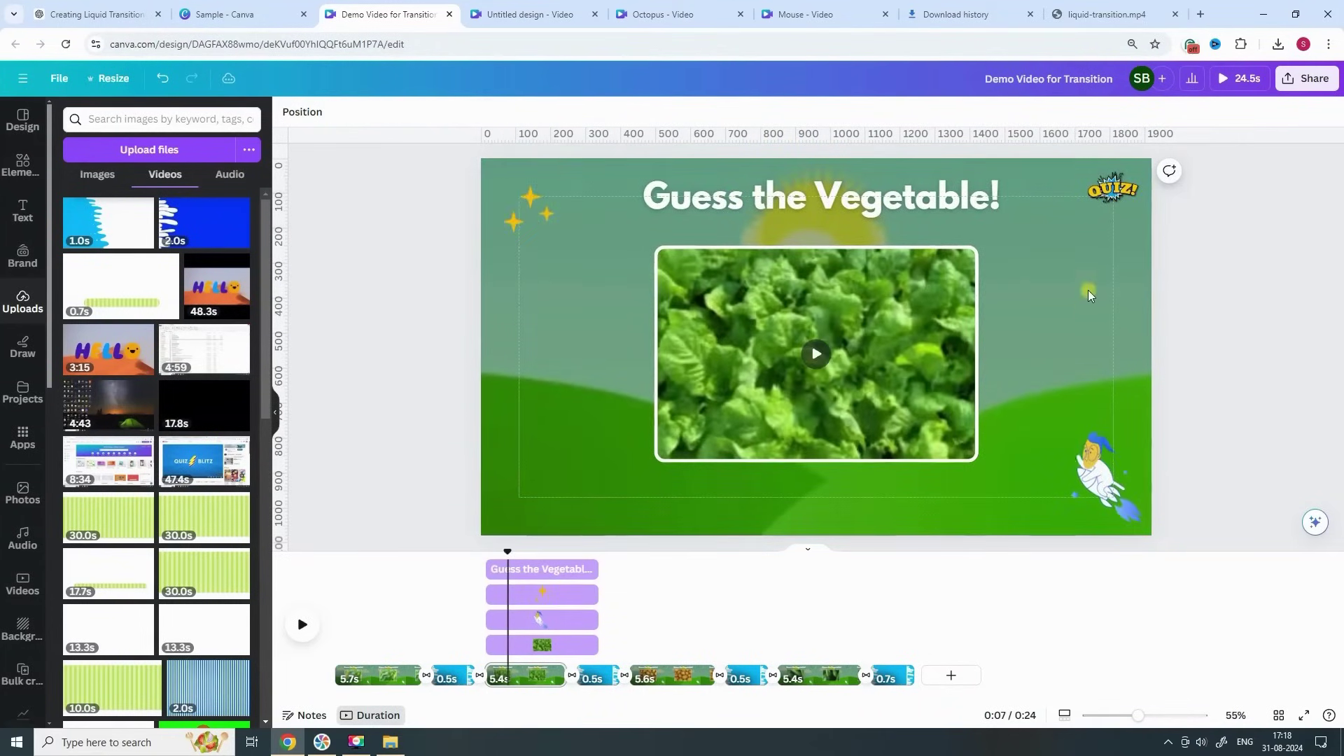
left_click(1114, 189)
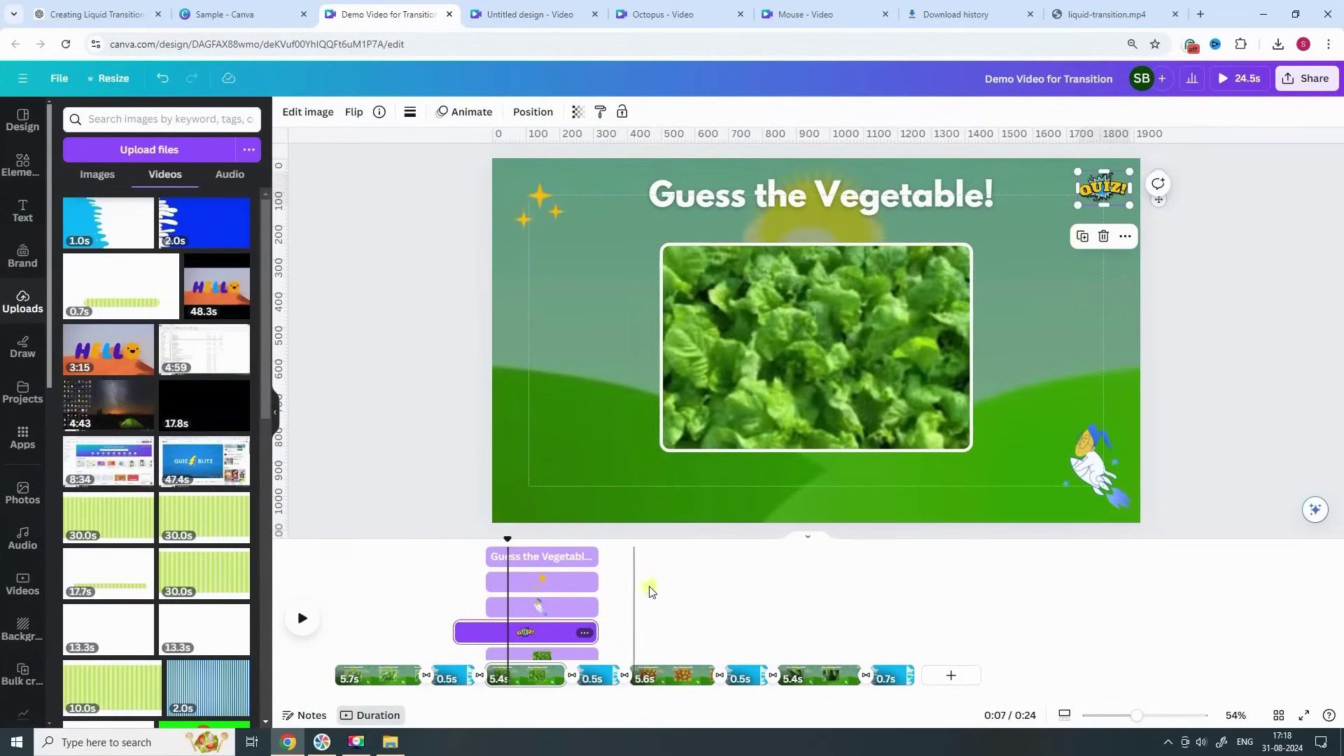
mouse_move(509, 542)
left_mouse_down()
mouse_move(485, 543)
mouse_move(576, 546)
left_mouse_up()
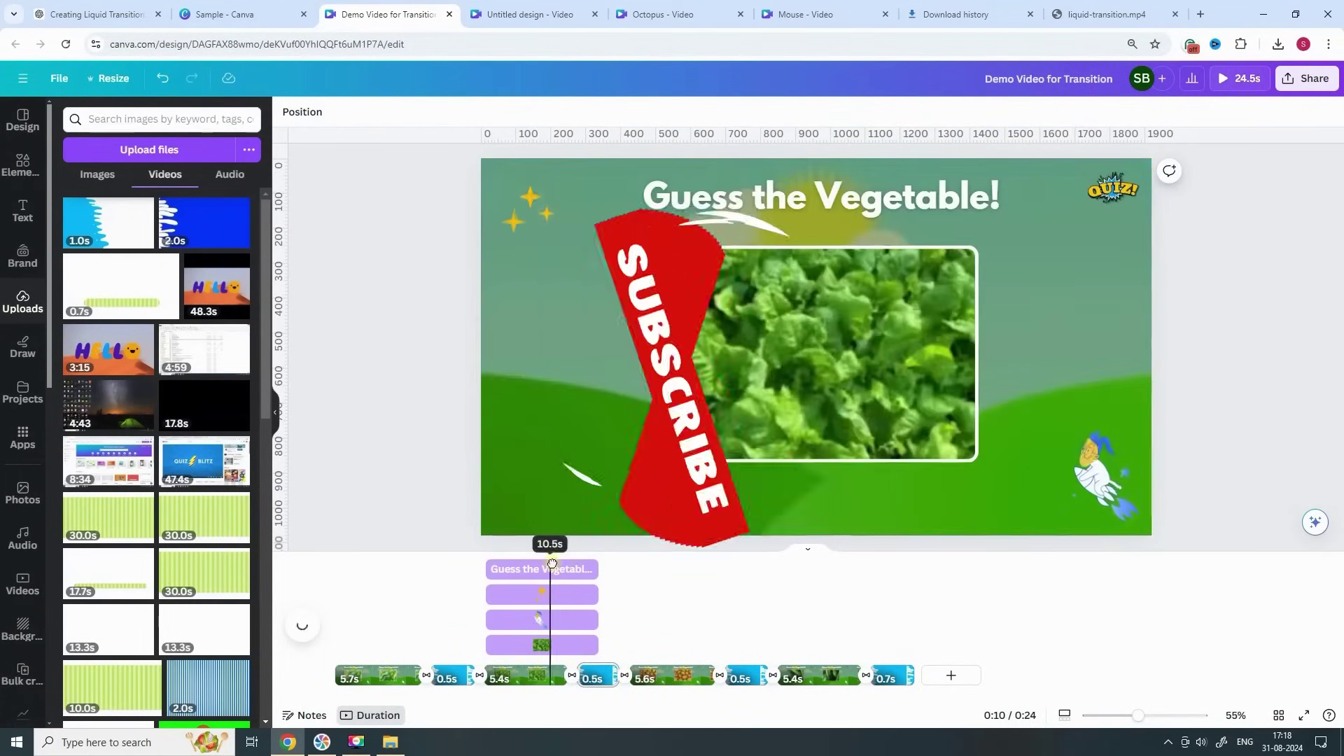
left_click(302, 625)
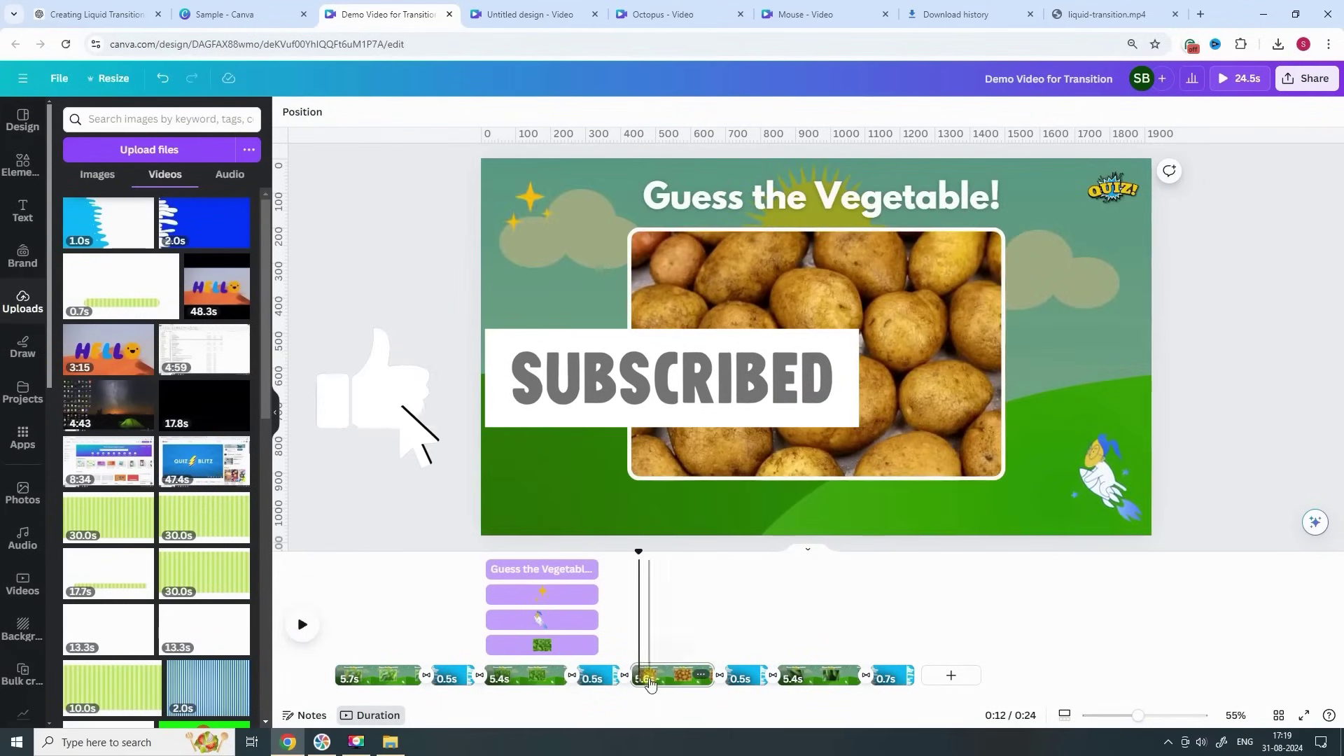
- On the potato page, delay the potato video past the liquid transition and review its title and stickers
left_click(672, 645)
left_click(595, 644)
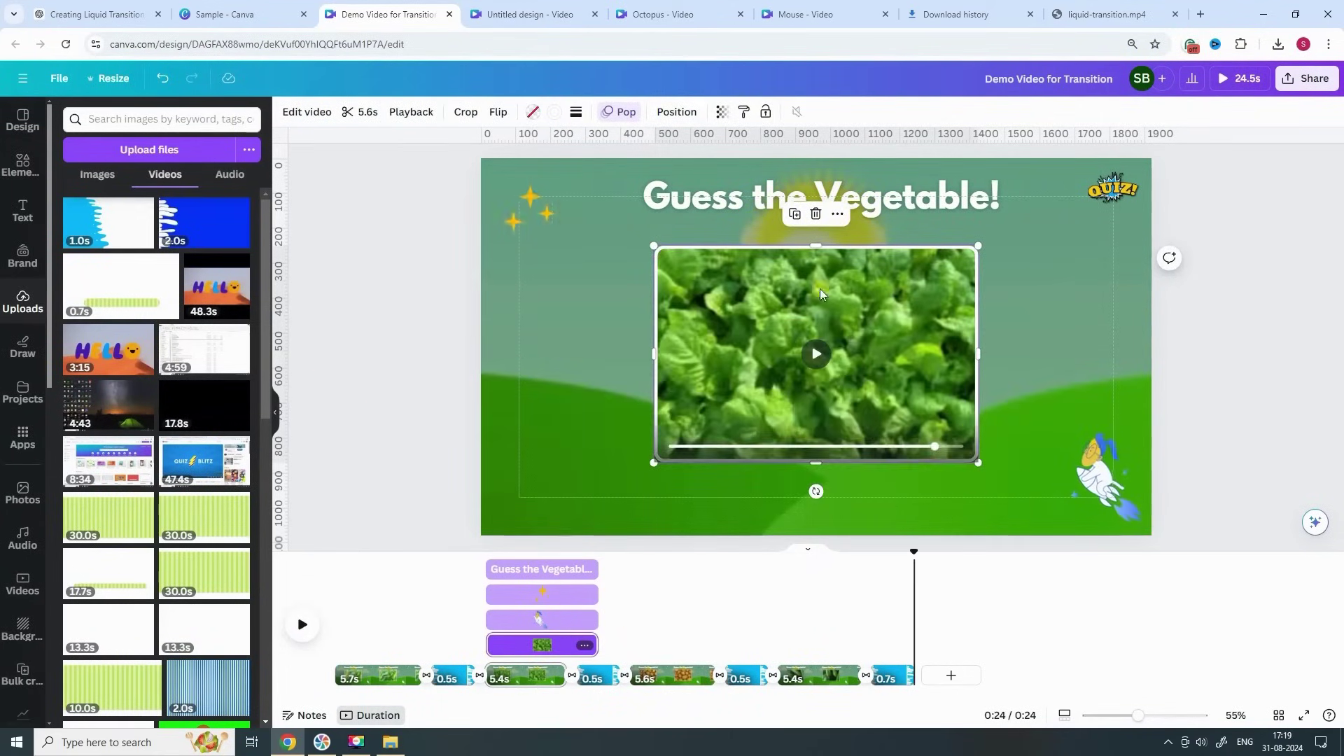
key("Tab")
left_click(678, 677)
left_click(737, 398)
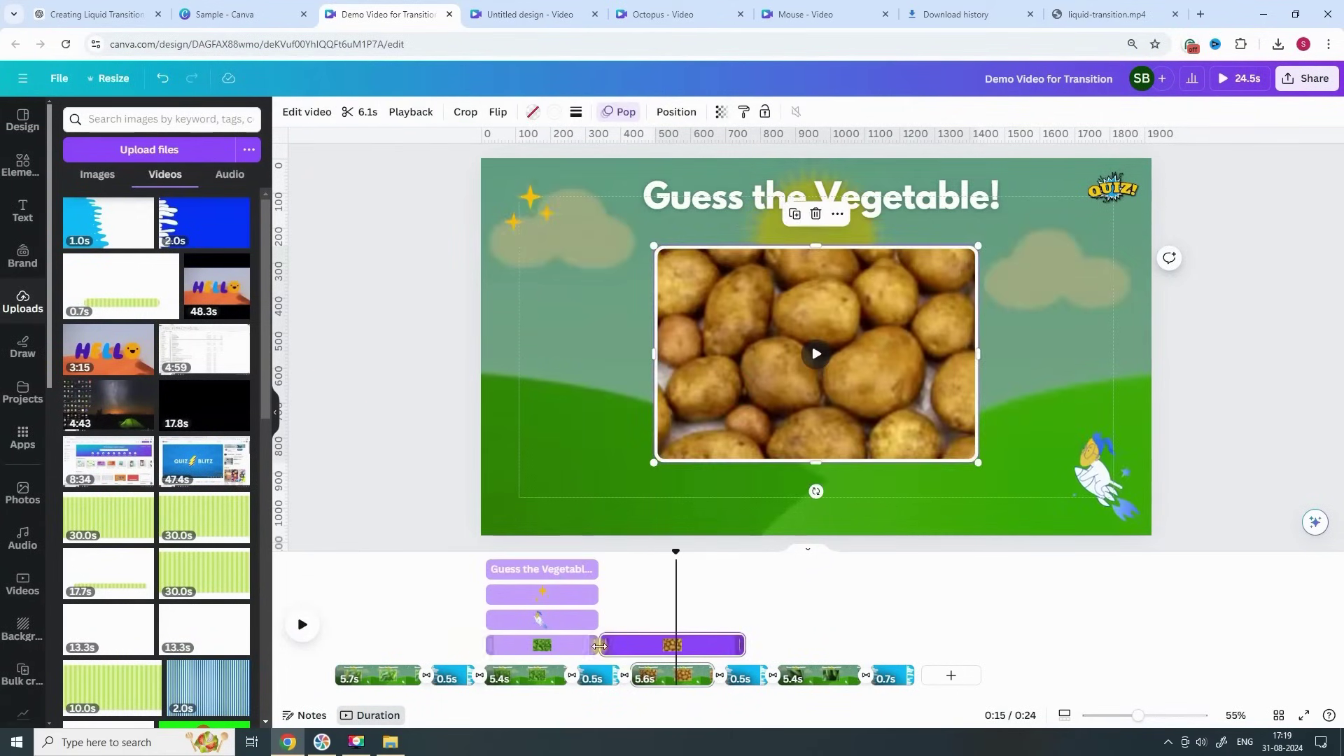
left_click_drag(598, 645, 629, 645)
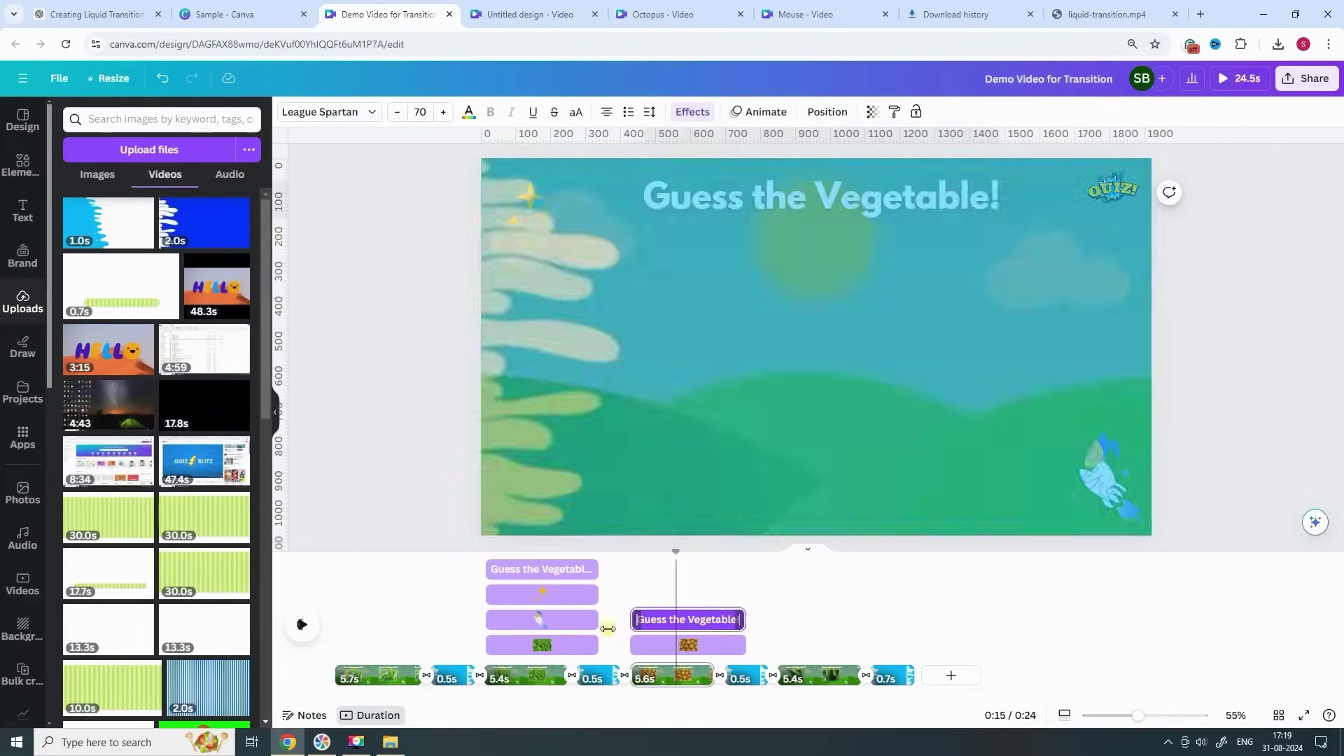
left_click(653, 646)
left_click(1094, 470)
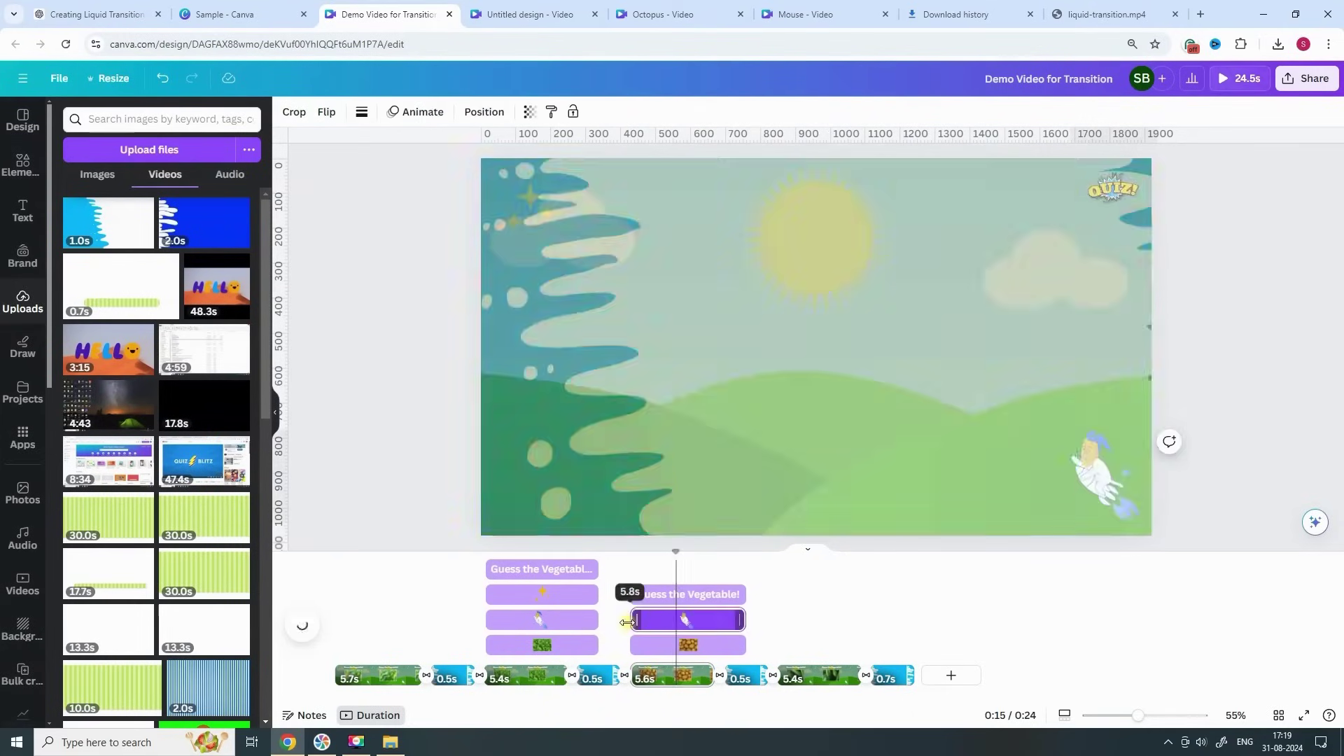
left_click(537, 221)
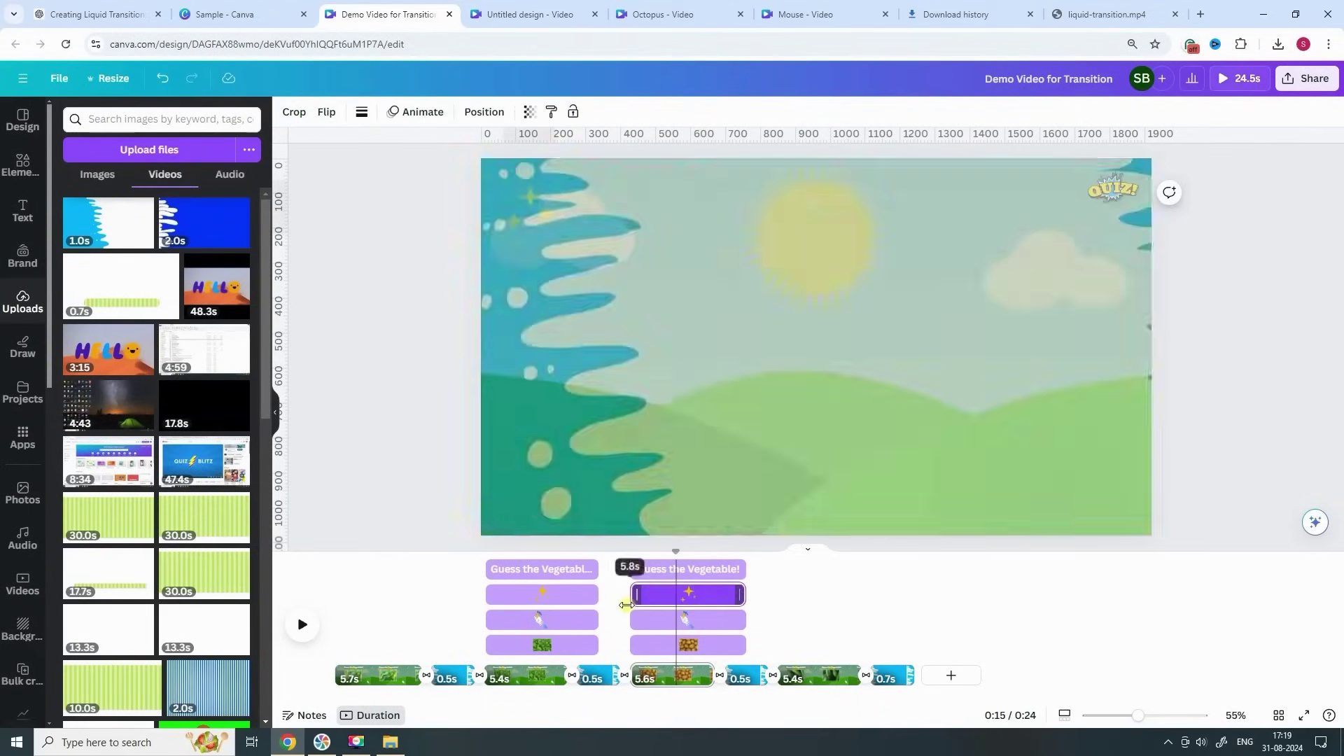
key("Escape")
- On the cucumber page, delay the rocket sticker until after the liquid transition
left_click(775, 417)
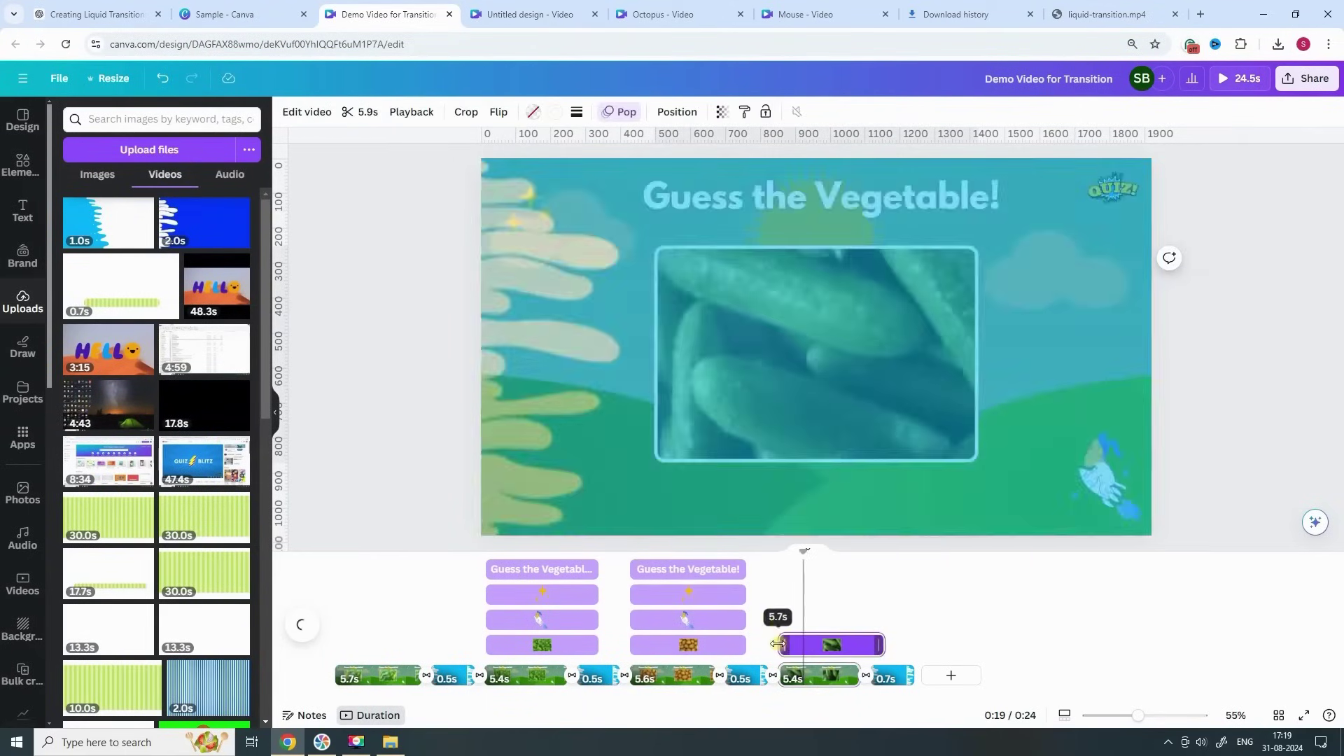
left_click(772, 619)
key("Escape")
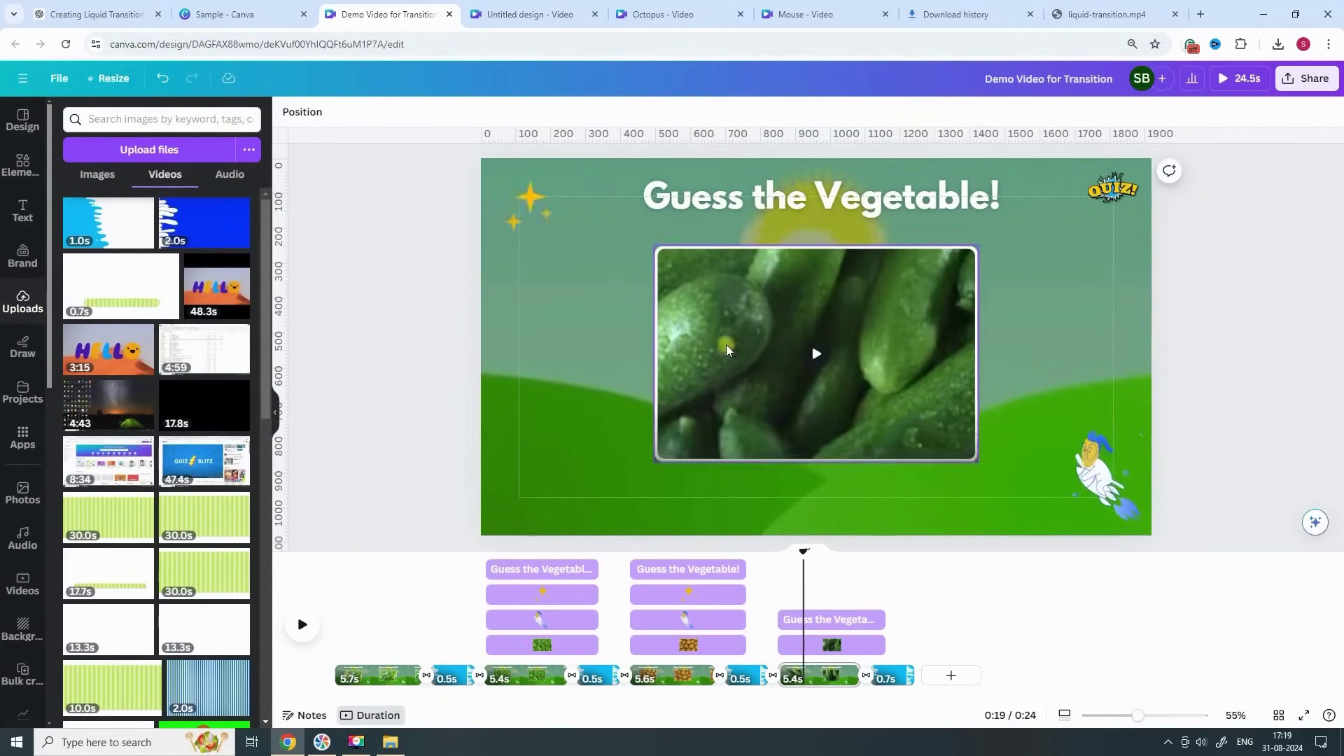
left_click_drag(747, 620, 774, 591)
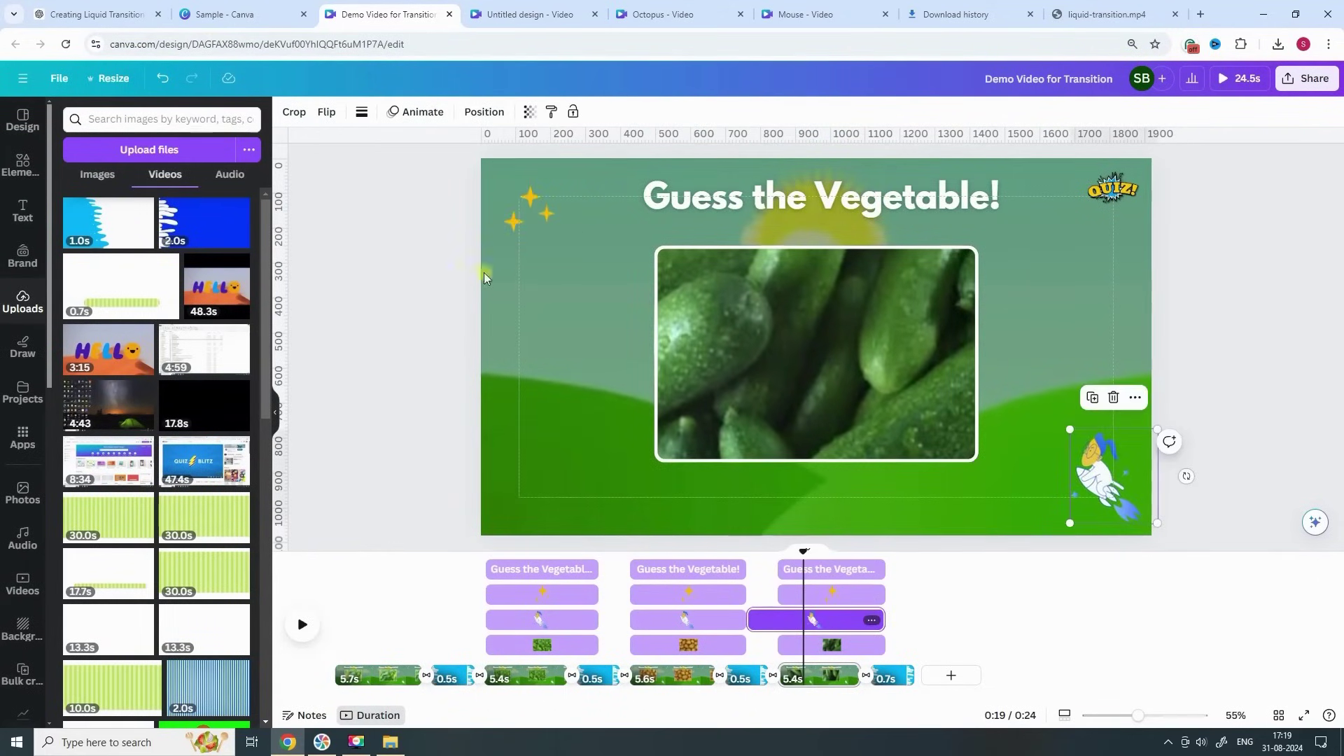
key("Escape")
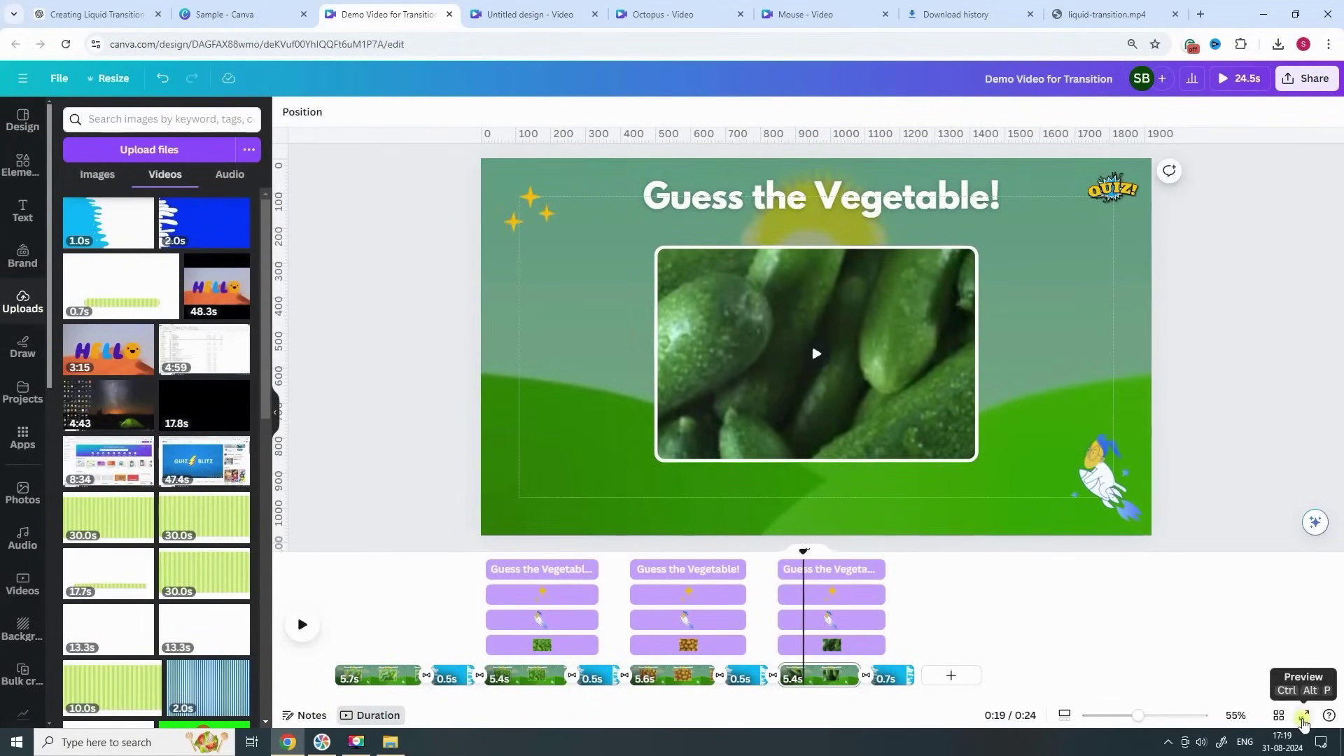
left_click(1301, 720)
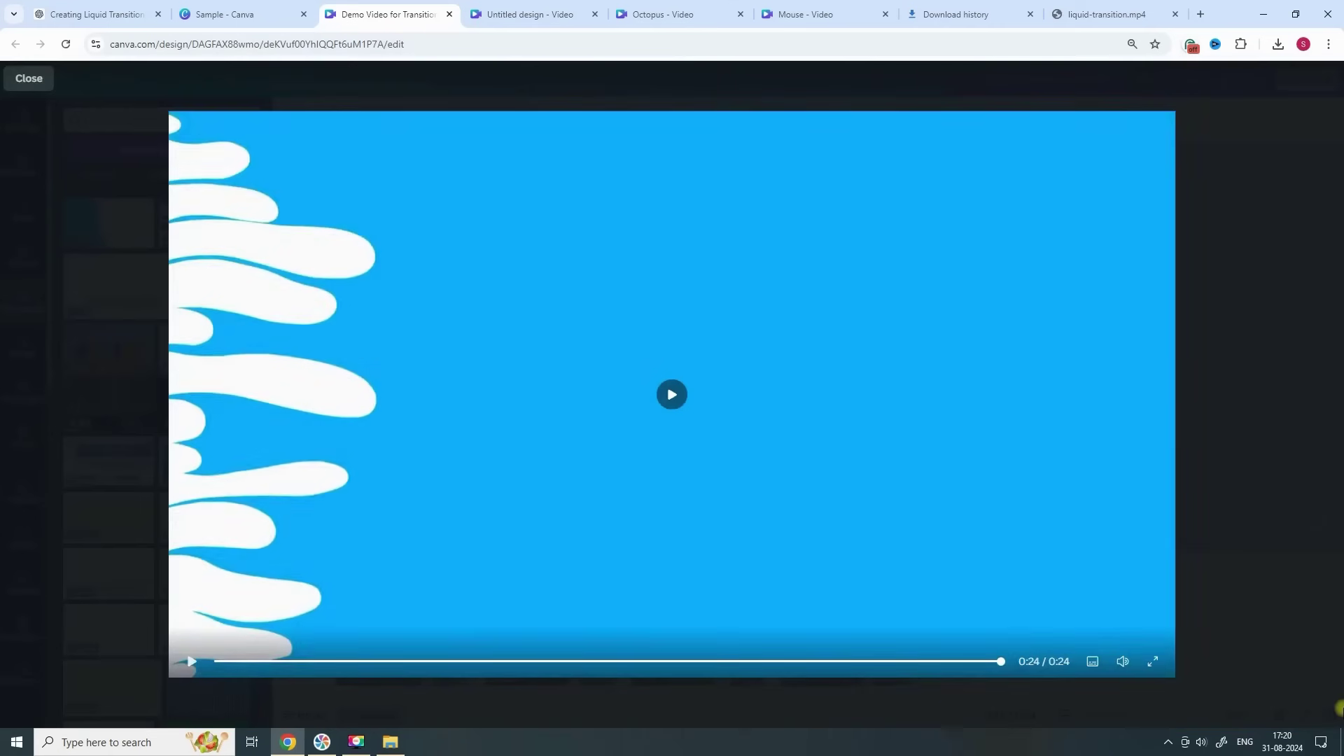
key("Escape")
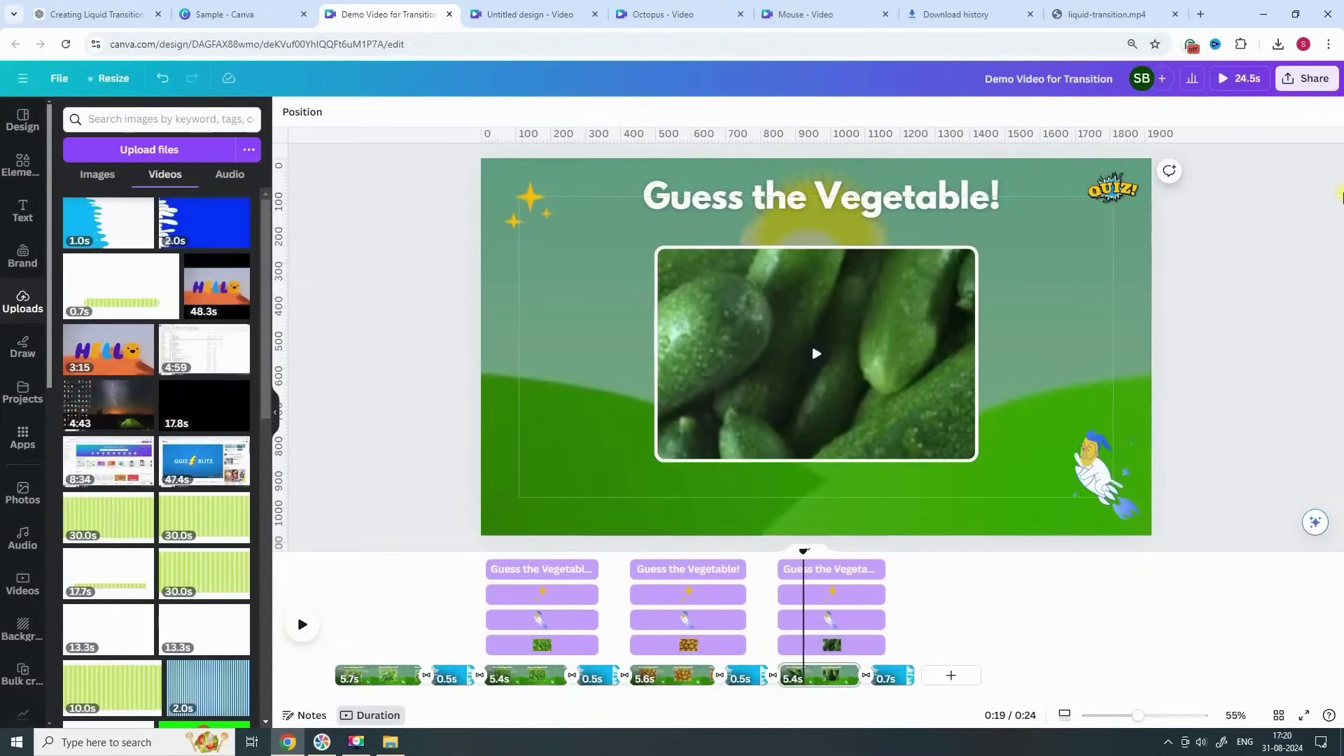